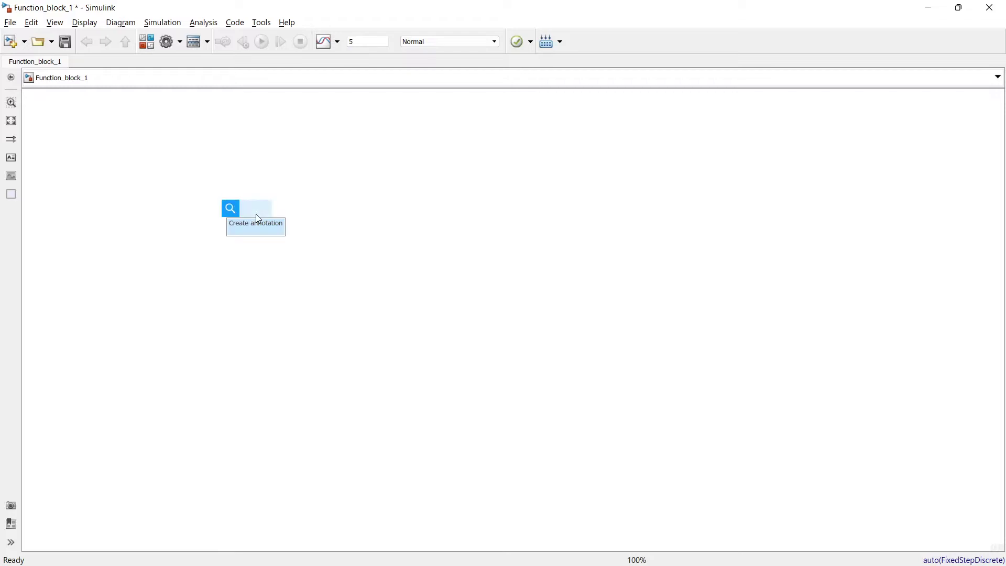
- Quick-insert a Sine Wave source block, keeping its default amplitude of 1
{"action": "type", "text": "sine"}
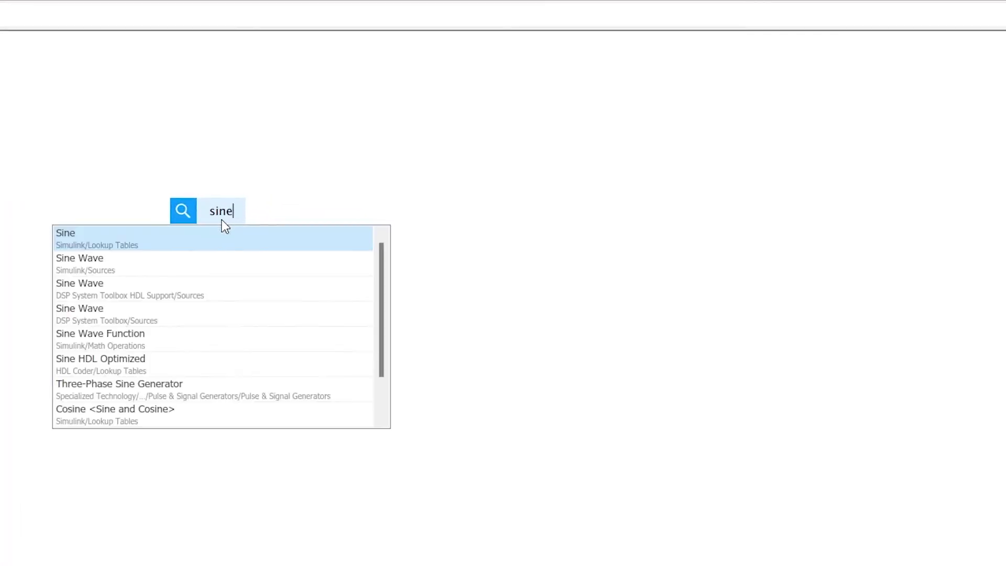
{"action": "left_click", "coordinate": [119, 269]}
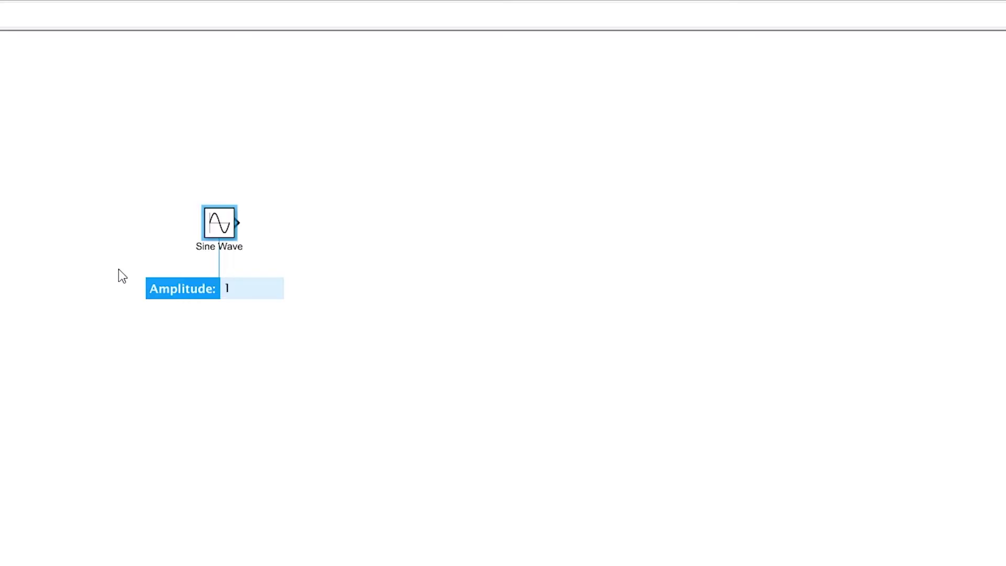
{"action": "key", "text": "Escape"}
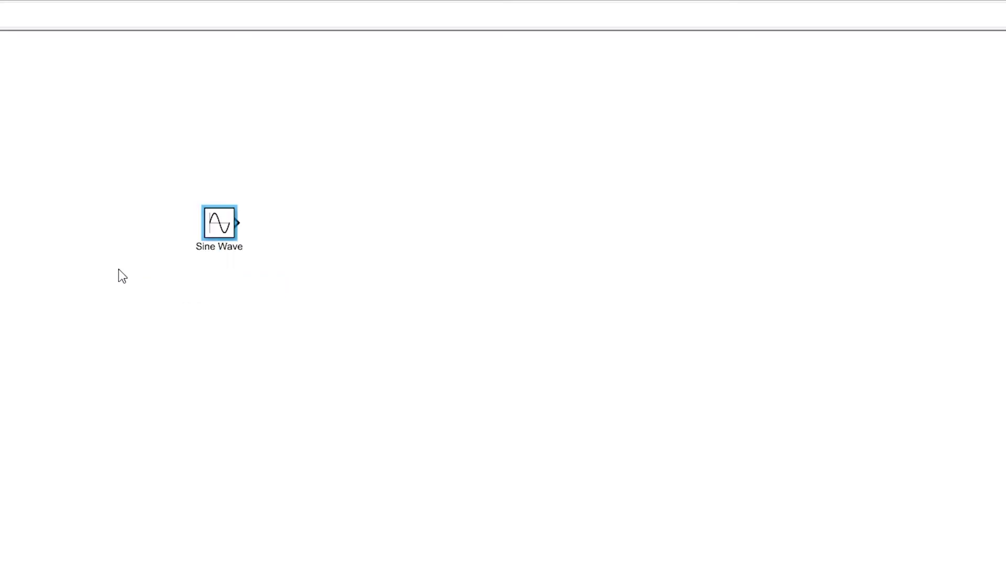
- Insert a Scope block with 2 input ports
{"action": "double_click", "coordinate": [442, 224]}
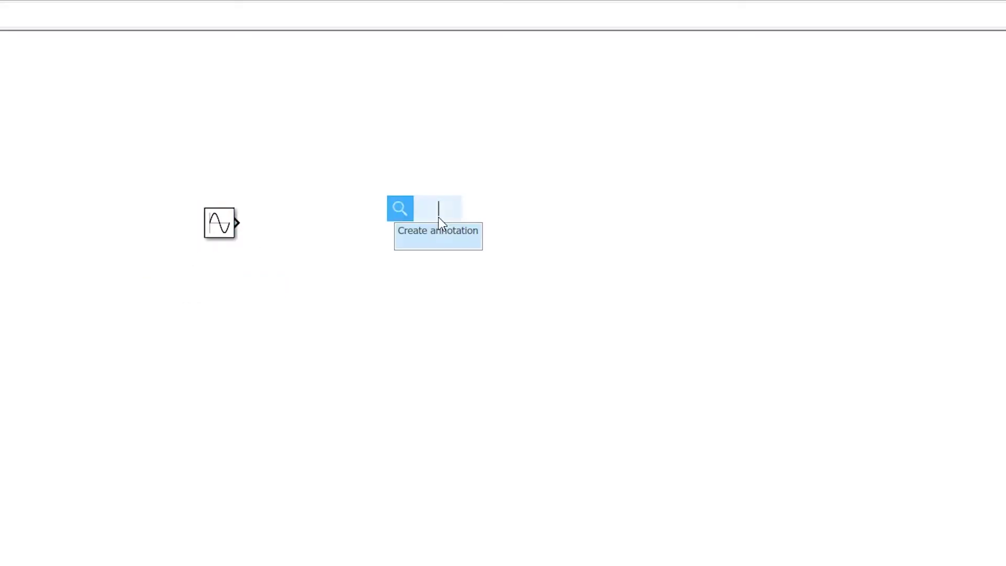
{"action": "type", "text": "scope"}
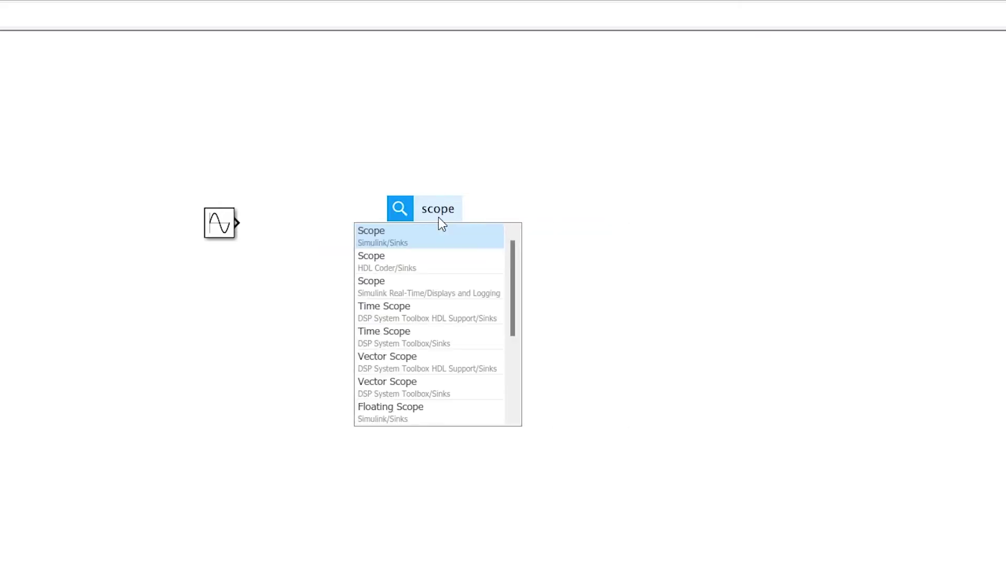
{"action": "key", "text": "Return"}
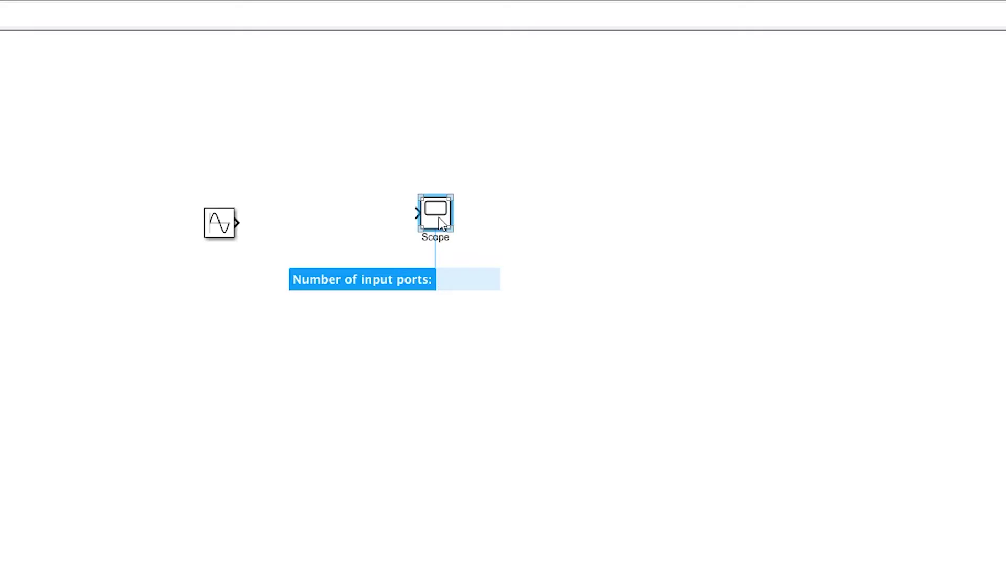
{"action": "type", "text": "2"}
{"action": "key", "text": "Return"}
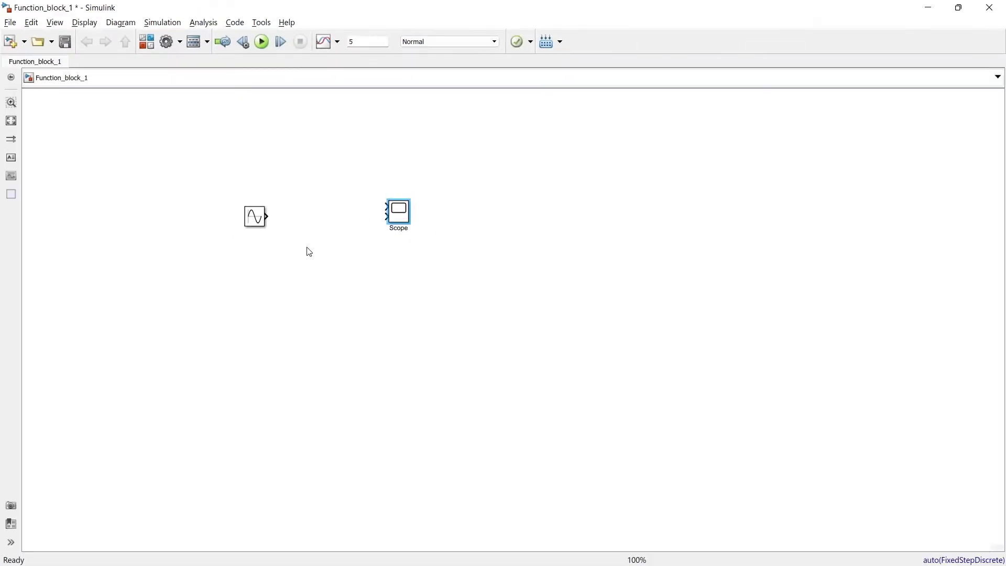
- Wire the Sine Wave to Scope input 1 and enter a Frequency of 2 in its parameters
{"action": "left_click_drag", "start_coordinate": [269, 218], "coordinate": [387, 207]}
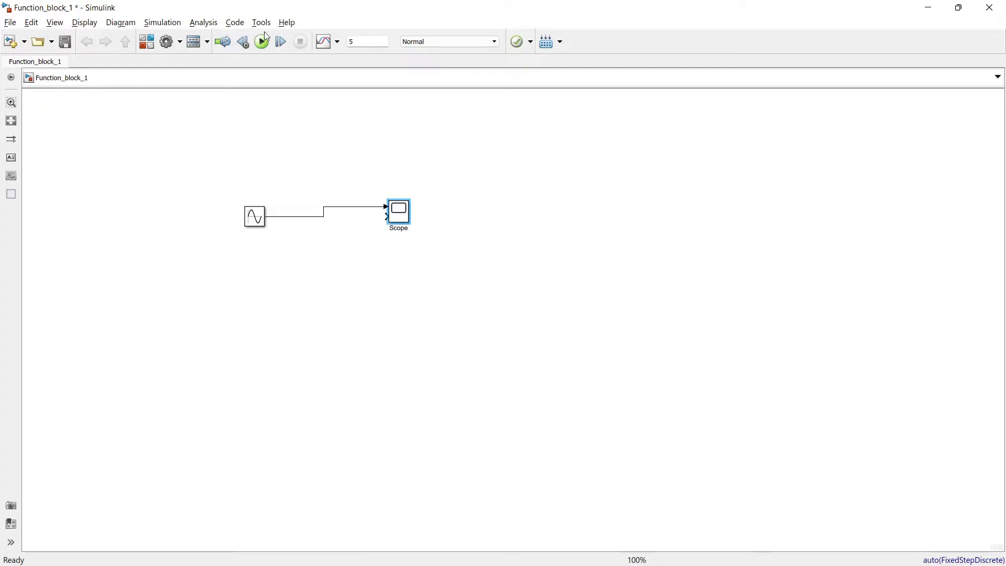
{"action": "left_click", "coordinate": [264, 219]}
{"action": "double_click", "coordinate": [255, 217]}
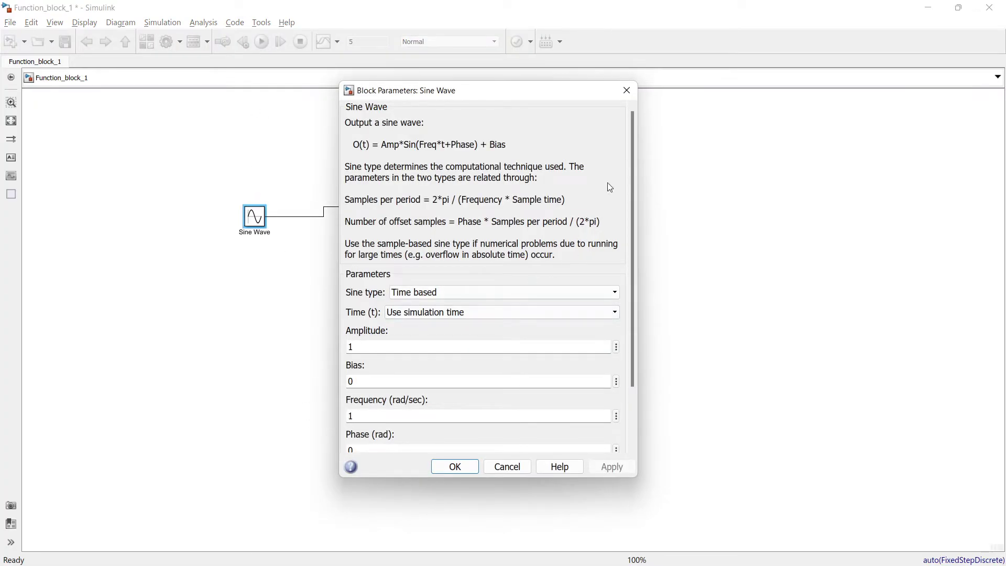
{"action": "left_click_drag", "start_coordinate": [634, 155], "coordinate": [630, 260]}
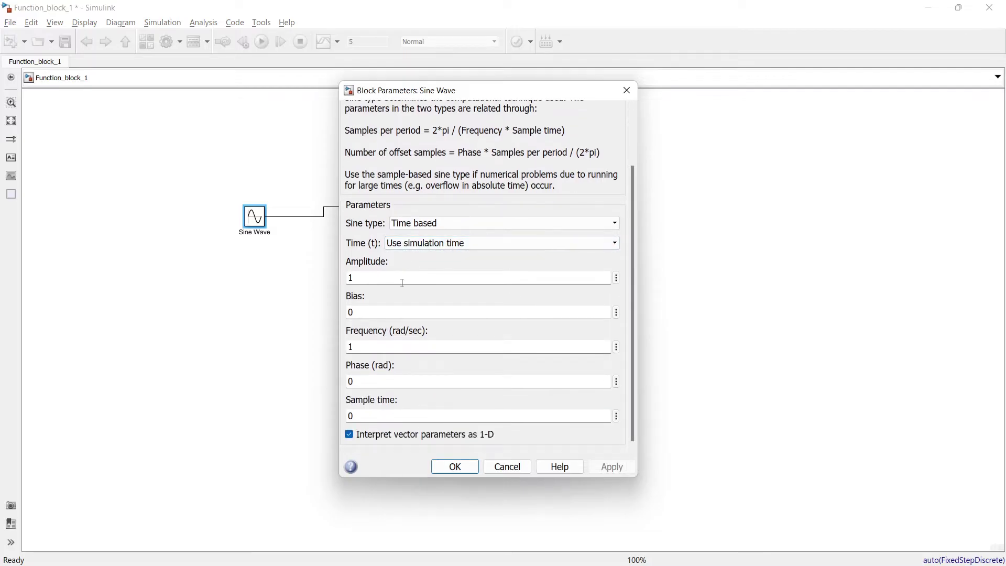
{"action": "double_click", "coordinate": [370, 348]}
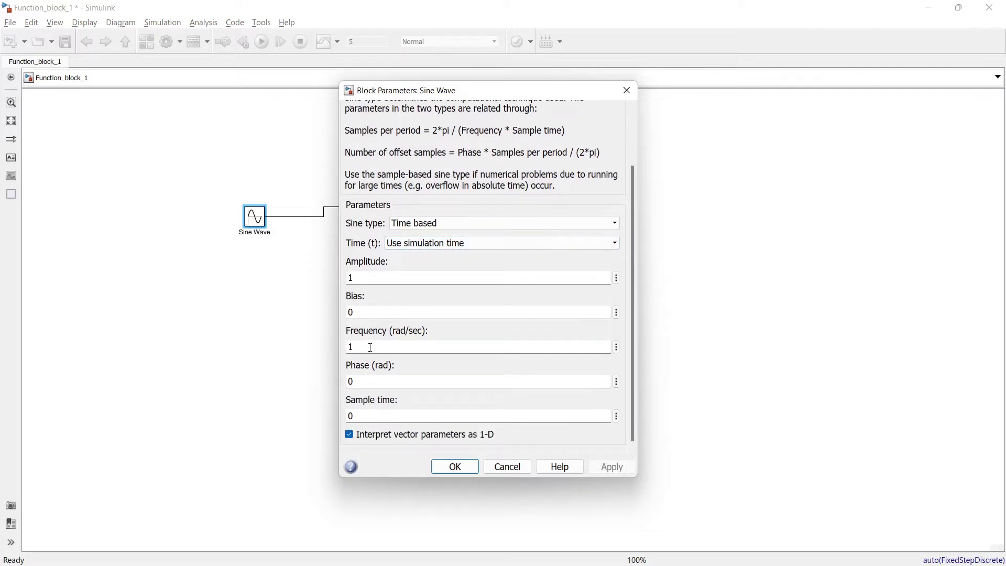
{"action": "type", "text": "2"}
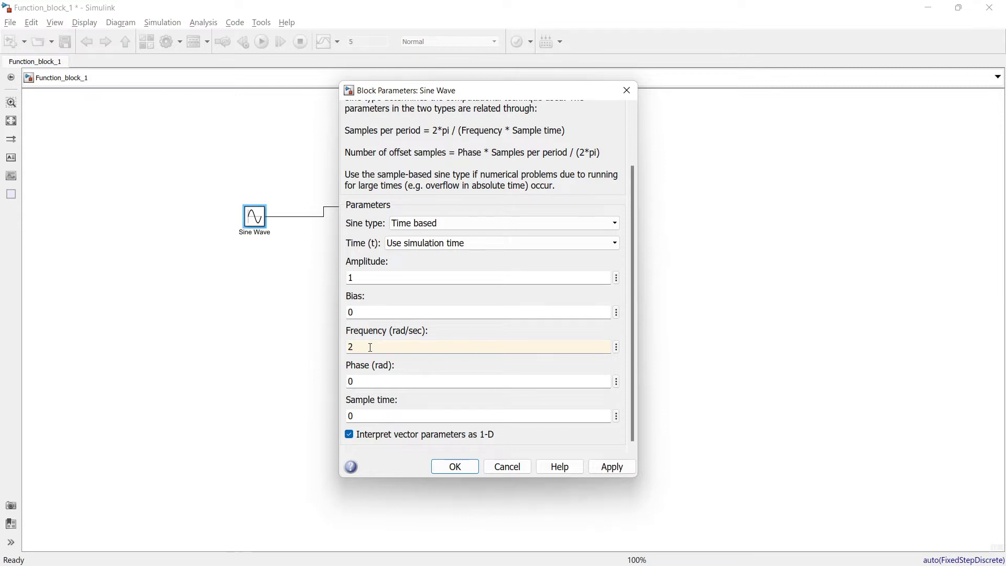
- Apply the frequency of 2, run the simulation, and view the sine plot in the Scope
{"action": "left_click", "coordinate": [454, 468]}
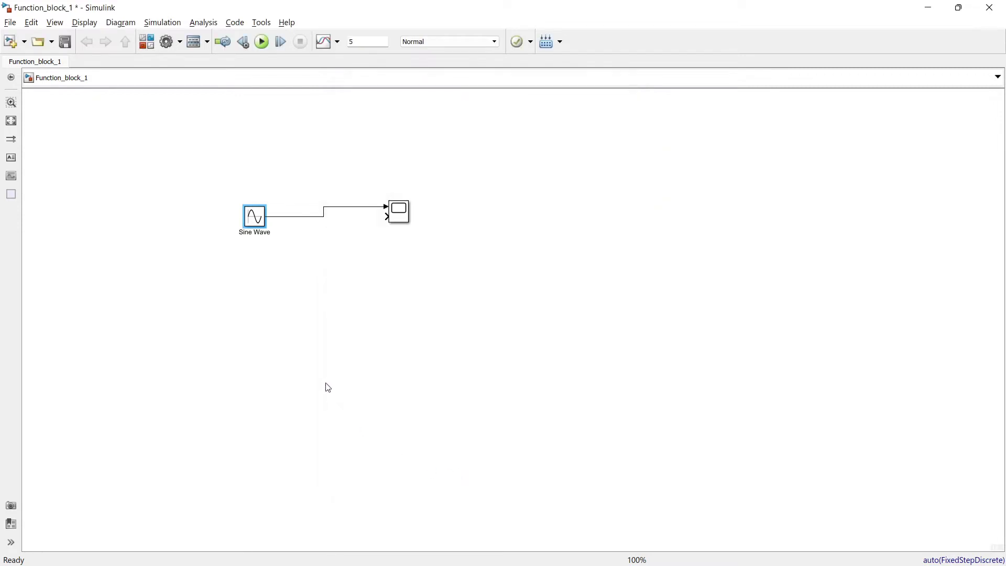
{"action": "left_click", "coordinate": [262, 41]}
{"action": "double_click", "coordinate": [407, 220]}
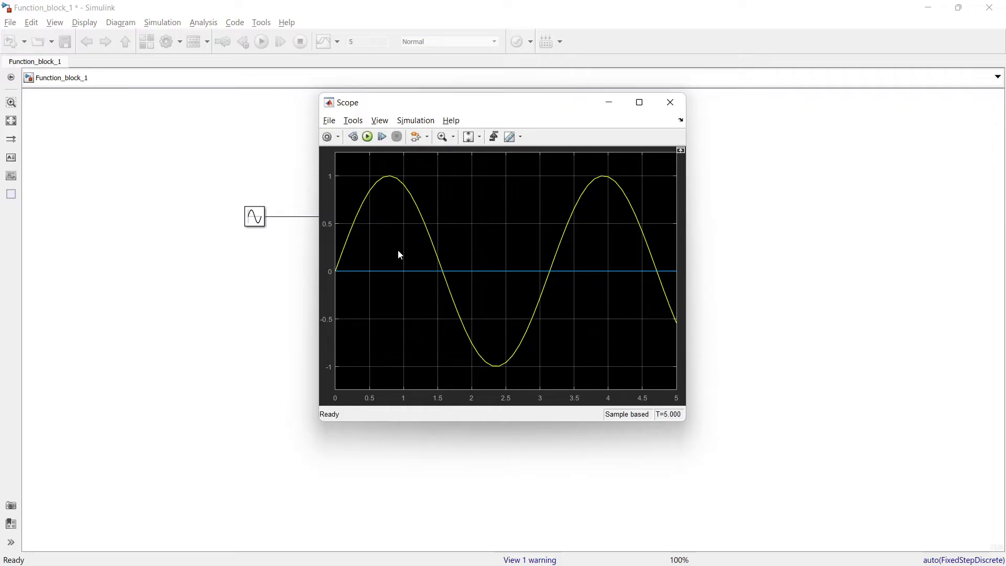
{"action": "left_click", "coordinate": [259, 314]}
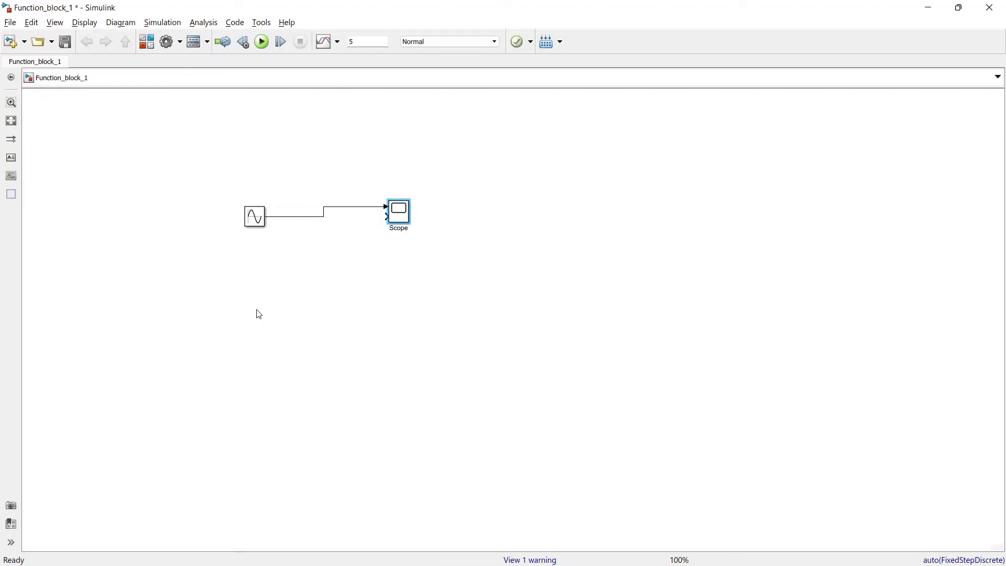
{"action": "left_click", "coordinate": [241, 215]}
- Search the Library Browser for 'function' and add MATLAB Function to model Function_block_1
{"action": "left_click", "coordinate": [147, 41]}
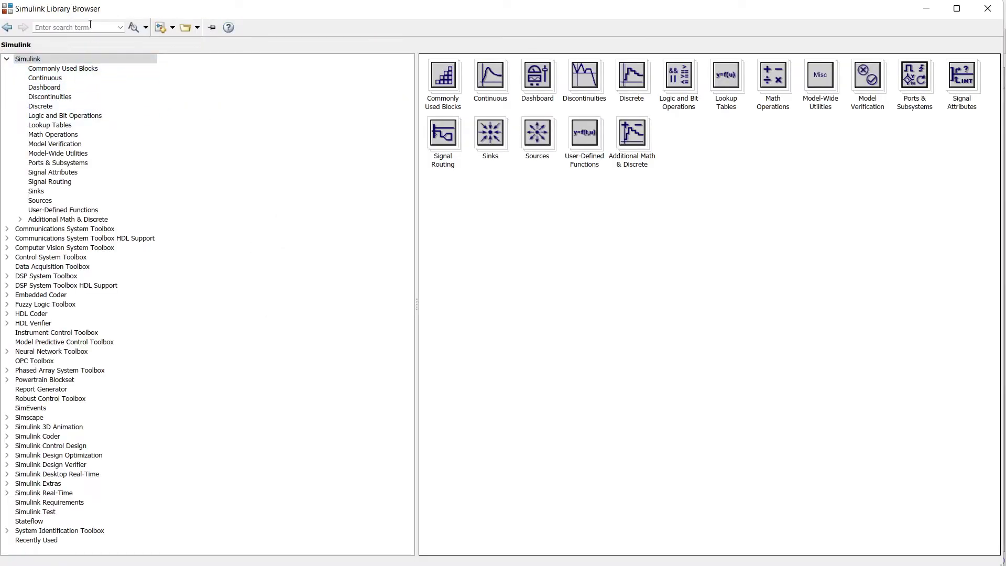
{"action": "left_click", "coordinate": [90, 24]}
{"action": "type", "text": "functio"}
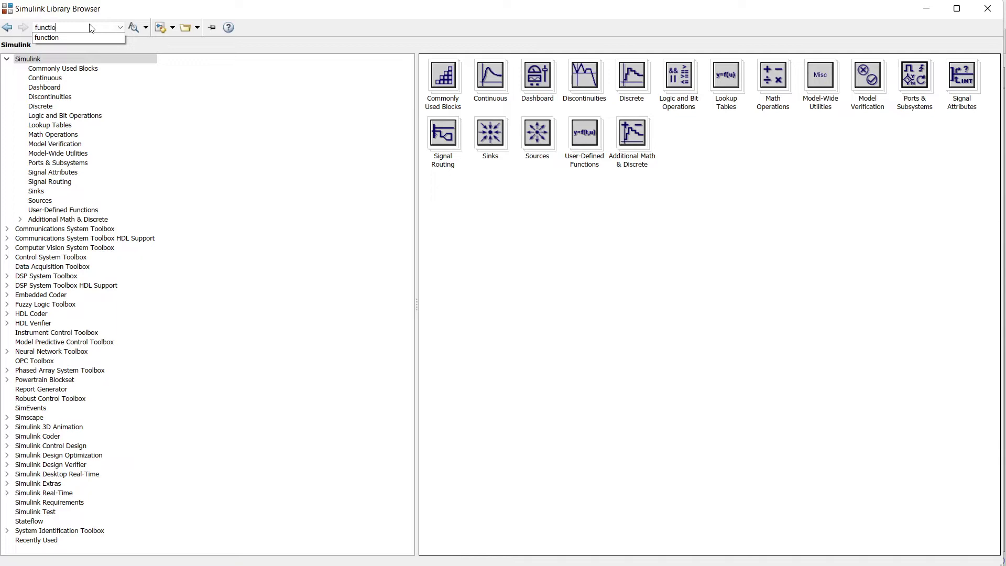
{"action": "type", "text": "n"}
{"action": "key", "text": "Return"}
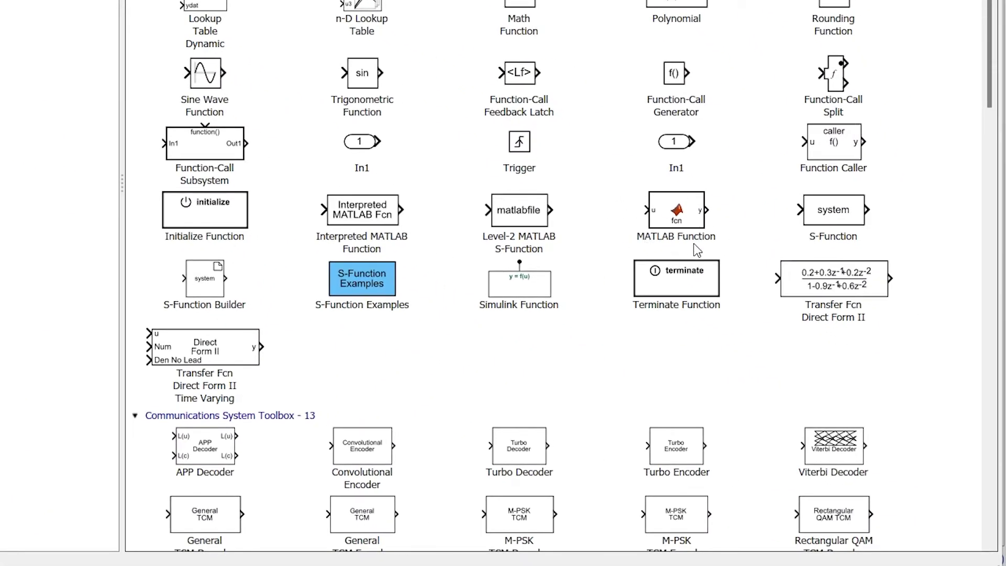
{"action": "left_click", "coordinate": [674, 224]}
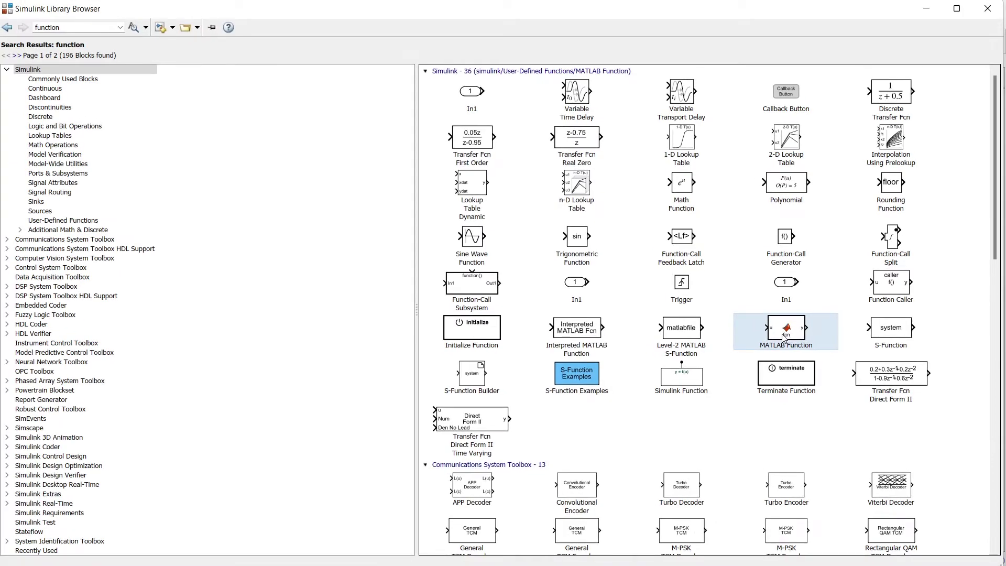
{"action": "right_click", "coordinate": [785, 337]}
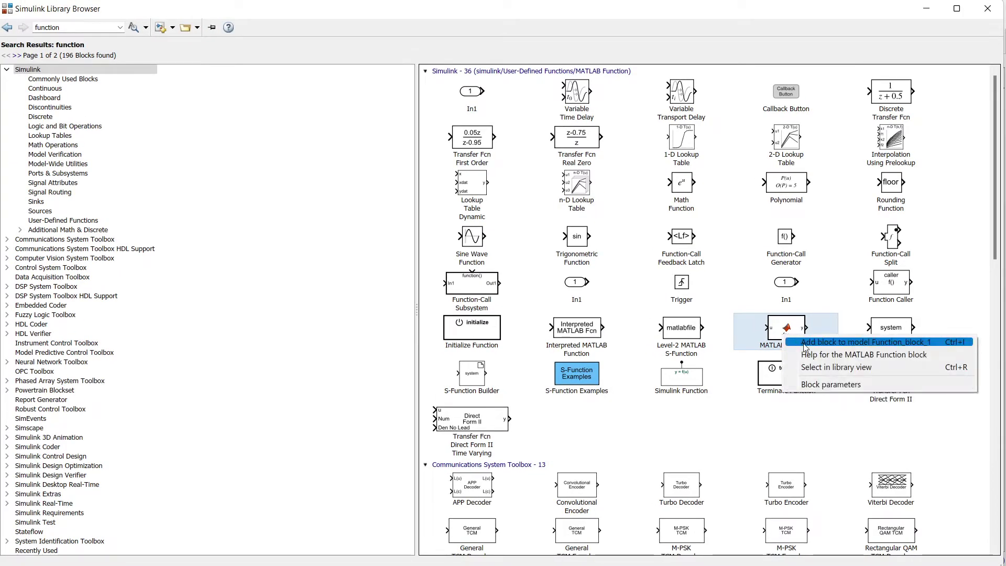
{"action": "left_click", "coordinate": [806, 348]}
{"action": "left_click", "coordinate": [925, 9]}
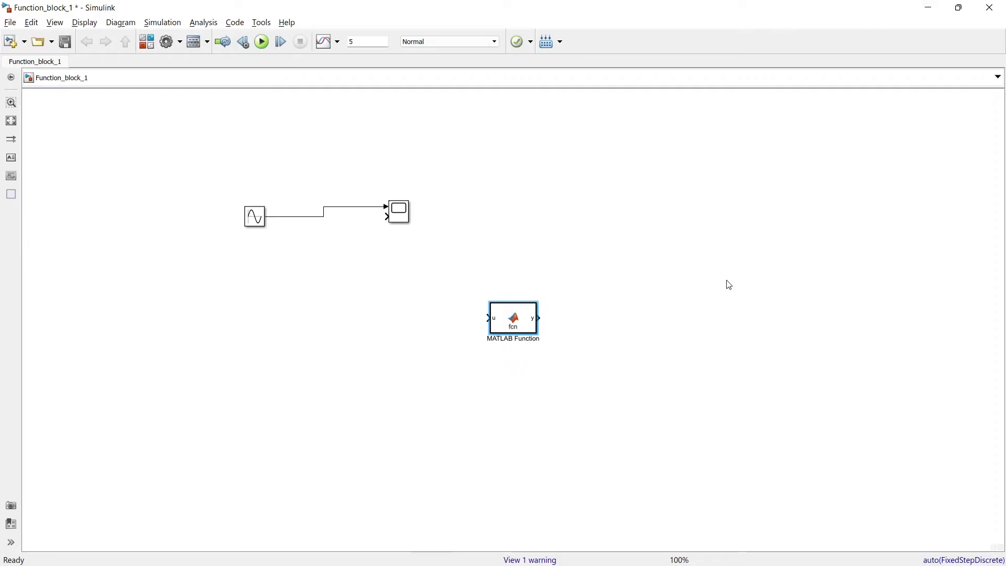
- Replace the added block with a quick-inserted MATLAB Function placed just below the sine line
{"action": "left_click", "coordinate": [522, 326]}
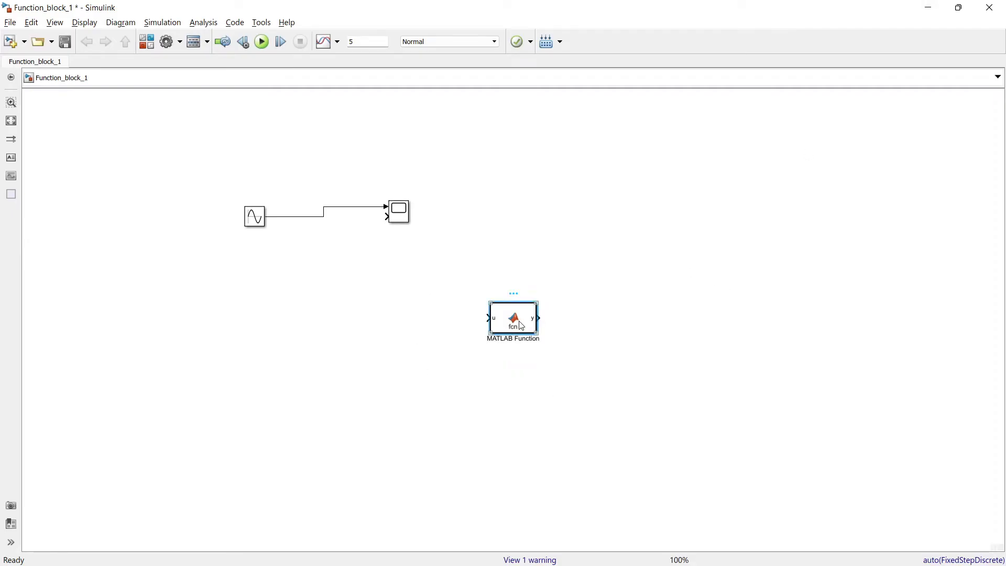
{"action": "key", "text": "Delete"}
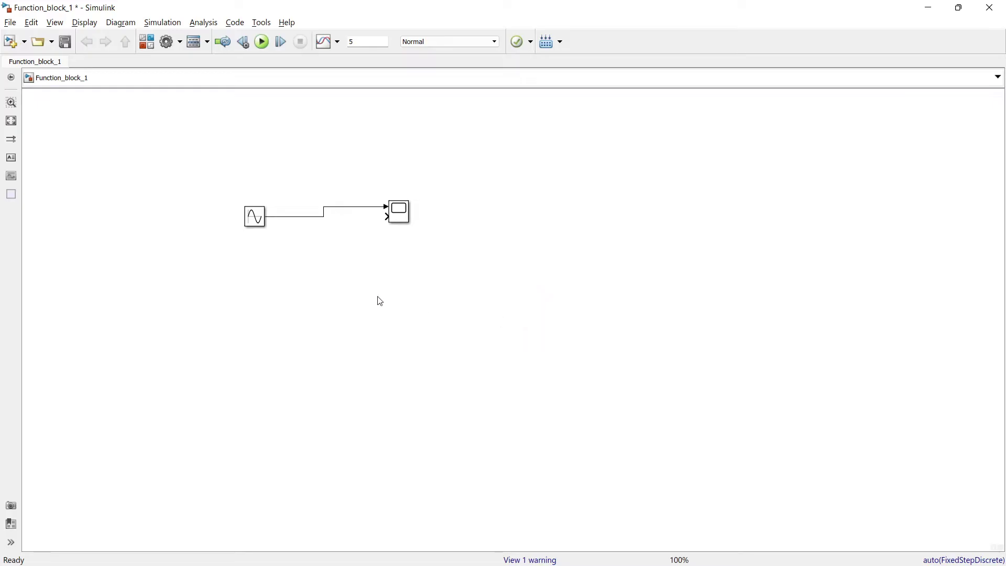
{"action": "type", "text": "Matlab functio"}
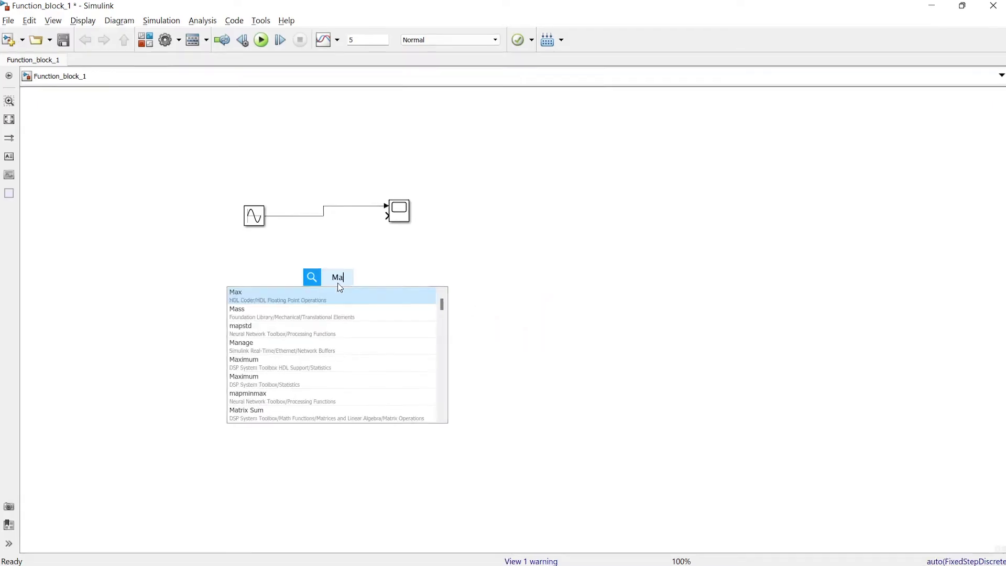
{"action": "type", "text": "n"}
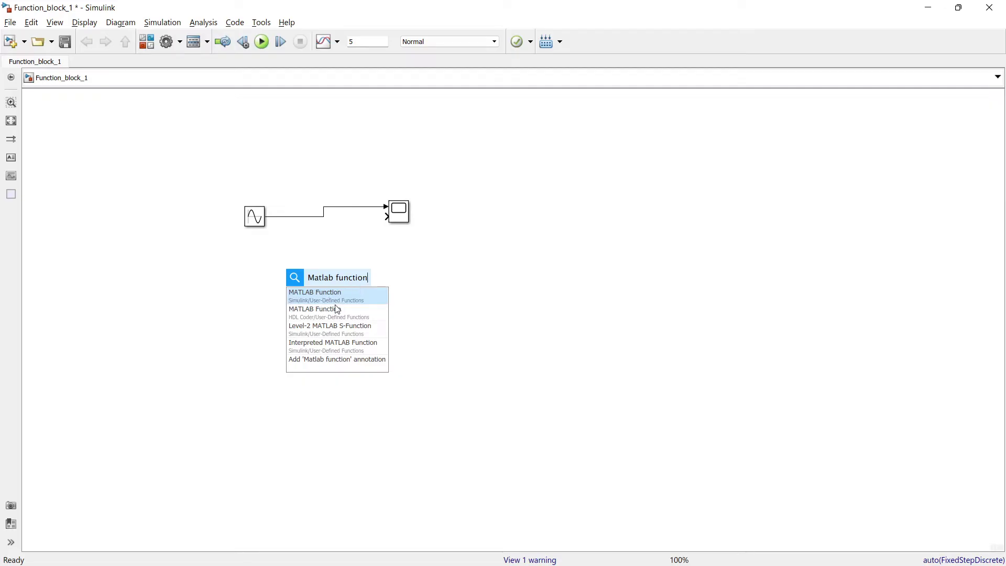
{"action": "left_click", "coordinate": [362, 304]}
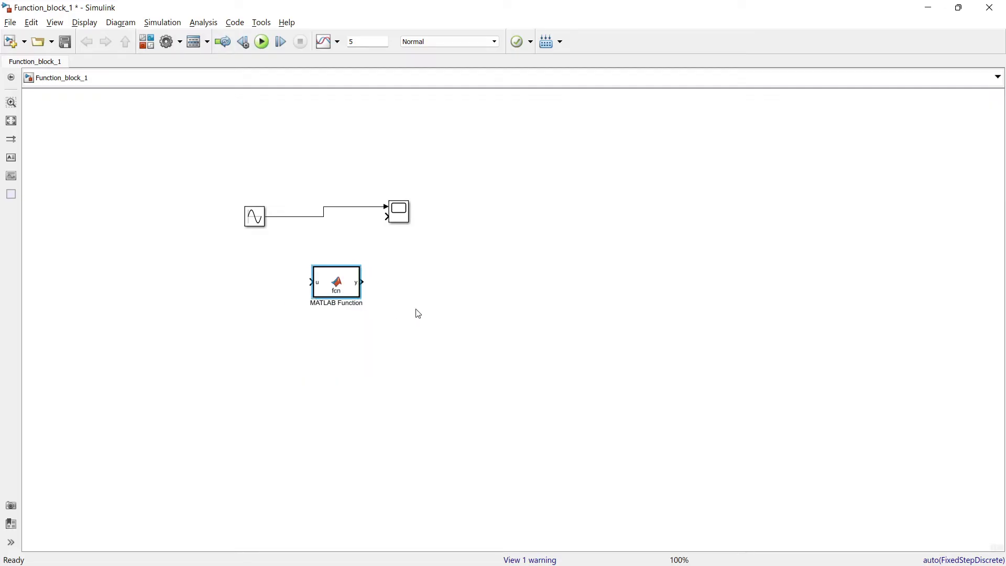
{"action": "left_click_drag", "start_coordinate": [340, 280], "coordinate": [337, 263]}
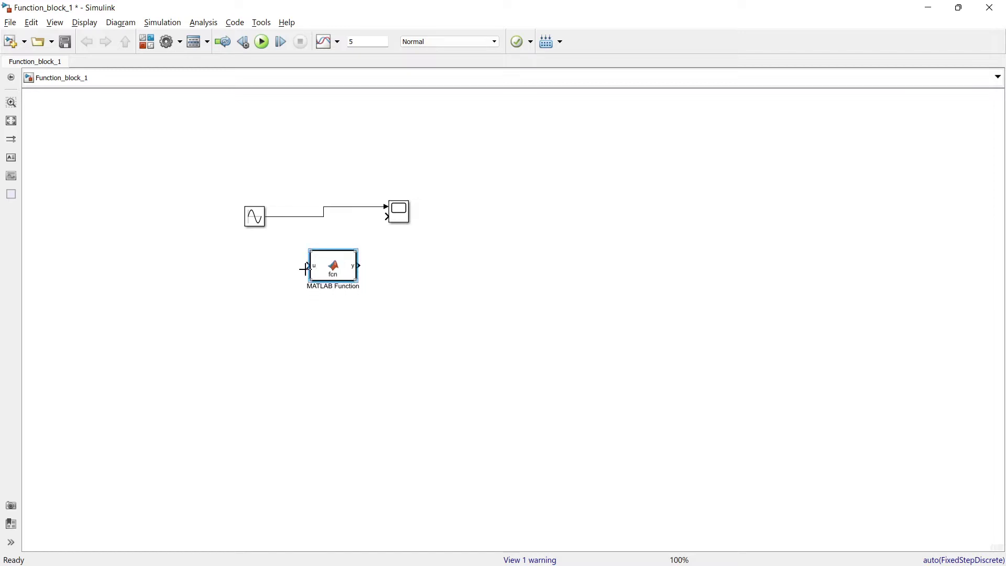
- Branch the sine signal into the MATLAB Function and wire its output to Scope input 2
{"action": "left_click_drag", "start_coordinate": [306, 267], "coordinate": [289, 216]}
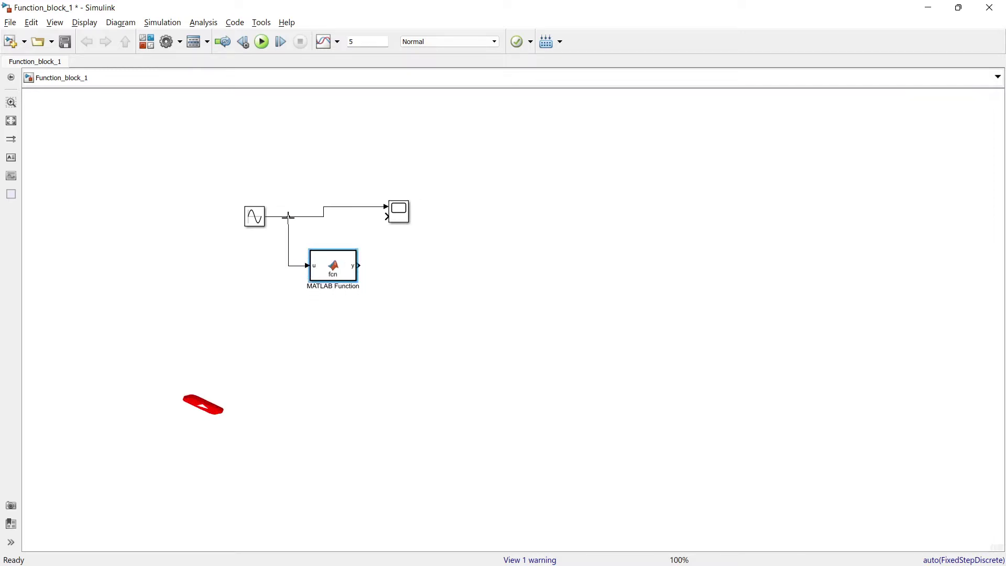
{"action": "left_click_drag", "start_coordinate": [363, 274], "coordinate": [479, 288]}
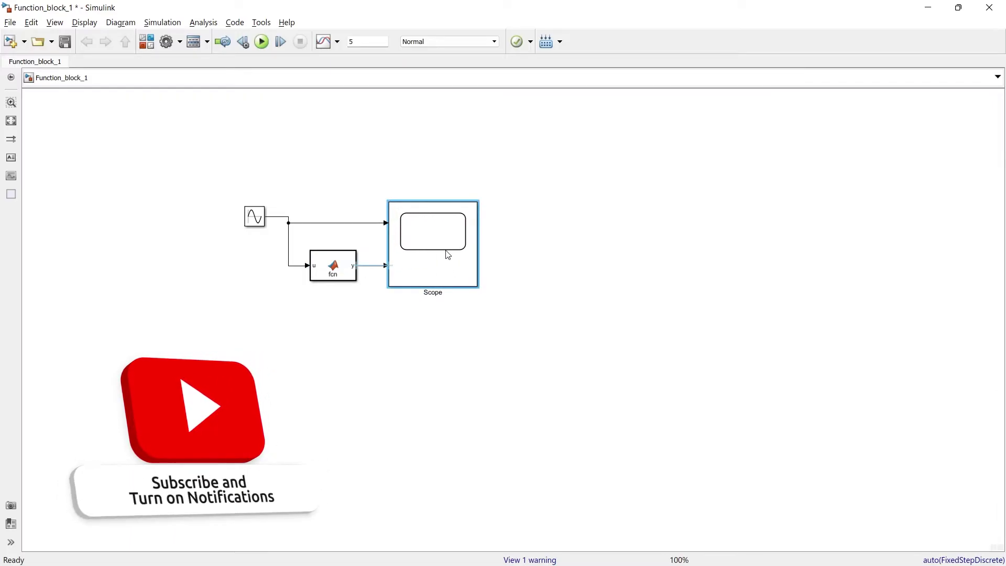
{"action": "left_click_drag", "start_coordinate": [333, 275], "coordinate": [334, 268]}
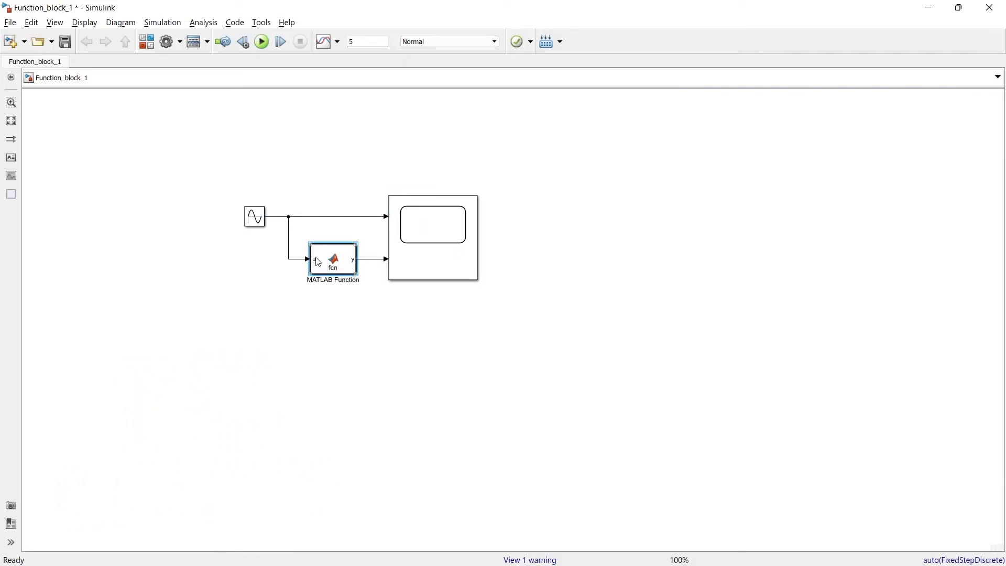
- Open the fcn block's code and inspect its output y and input u
{"action": "double_click", "coordinate": [334, 268]}
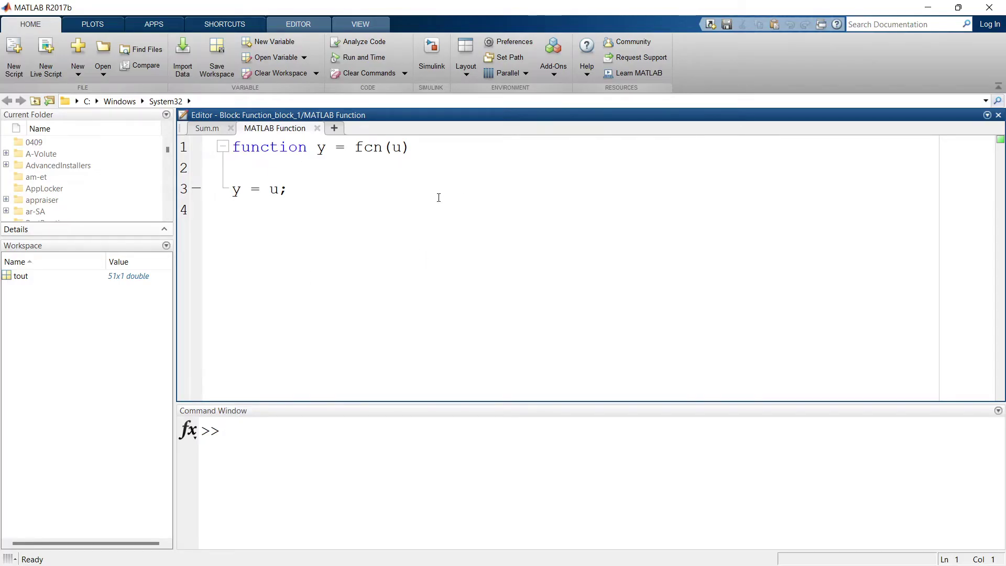
{"action": "left_click", "coordinate": [418, 190]}
{"action": "left_click", "coordinate": [318, 148]}
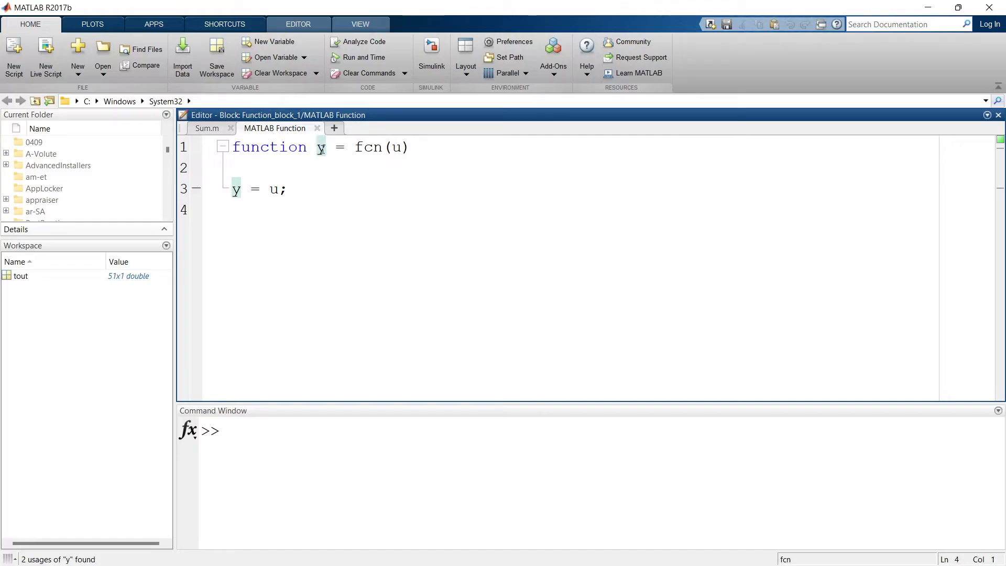
{"action": "double_click", "coordinate": [321, 149]}
{"action": "double_click", "coordinate": [398, 149]}
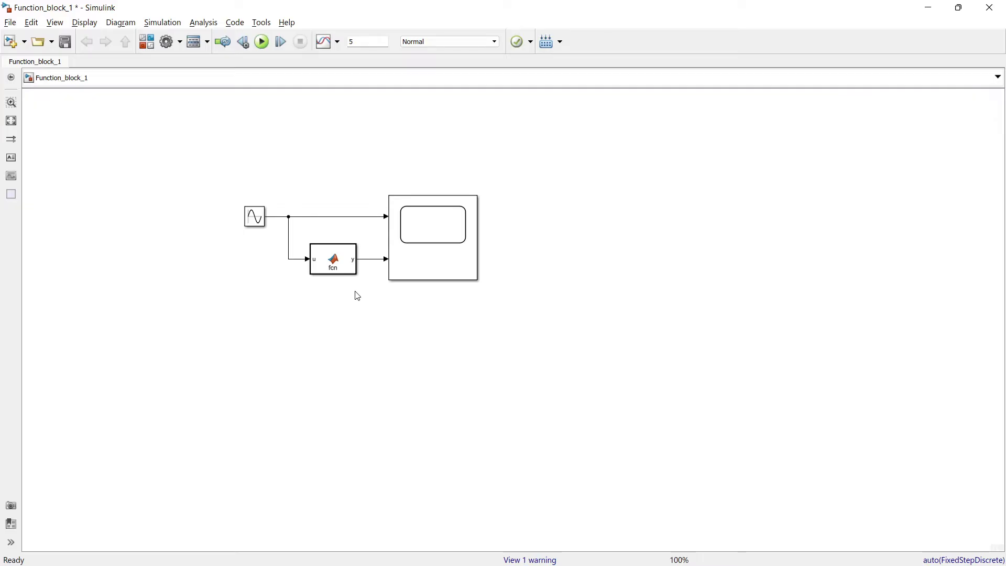
{"action": "double_click", "coordinate": [340, 264]}
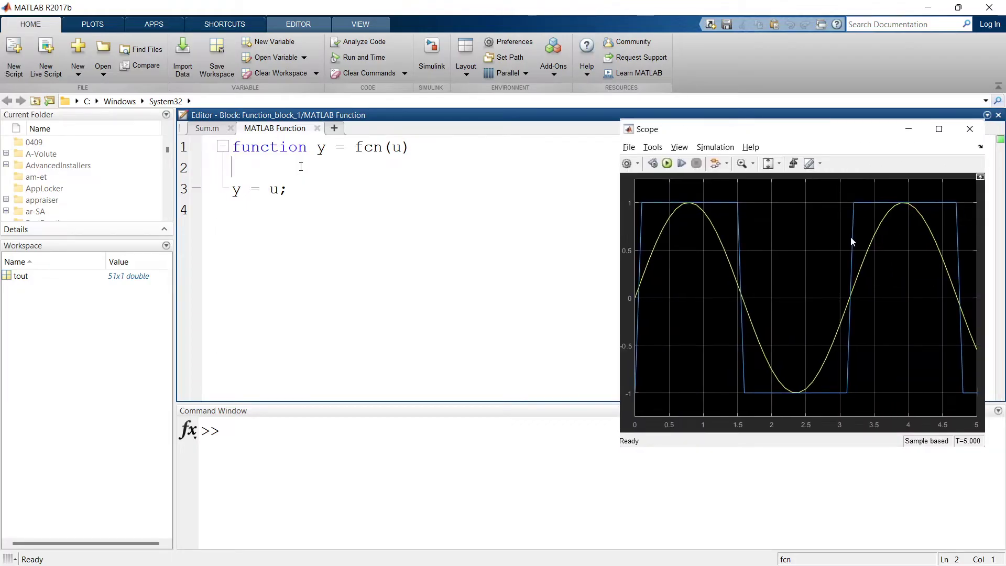
- Type an if u>0 / y=1 / else / y=-1 / end block into fcn
{"action": "type", "text": "if u>0"}
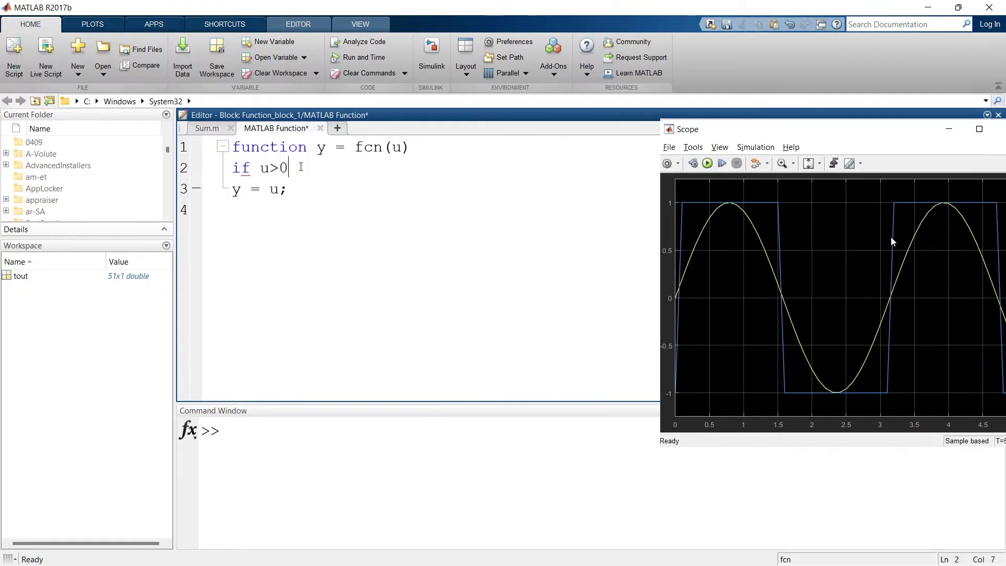
{"action": "key", "text": "Return"}
{"action": "type", "text": "y=1"}
{"action": "key", "text": "Return"}
{"action": "type", "text": "else"}
{"action": "key", "text": "Return"}
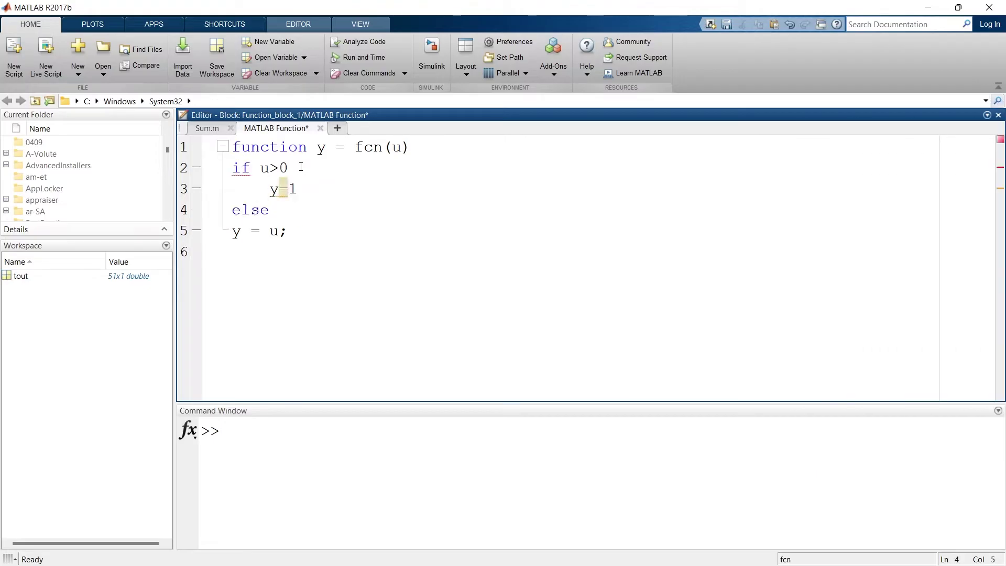
{"action": "type", "text": "y="}
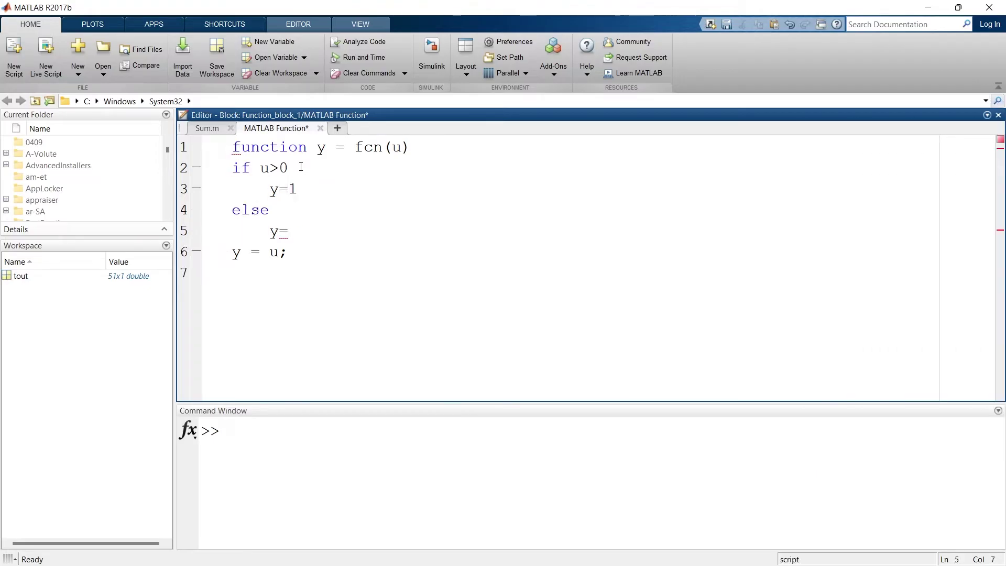
{"action": "type", "text": "-1"}
{"action": "key", "text": "Return"}
{"action": "type", "text": "end"}
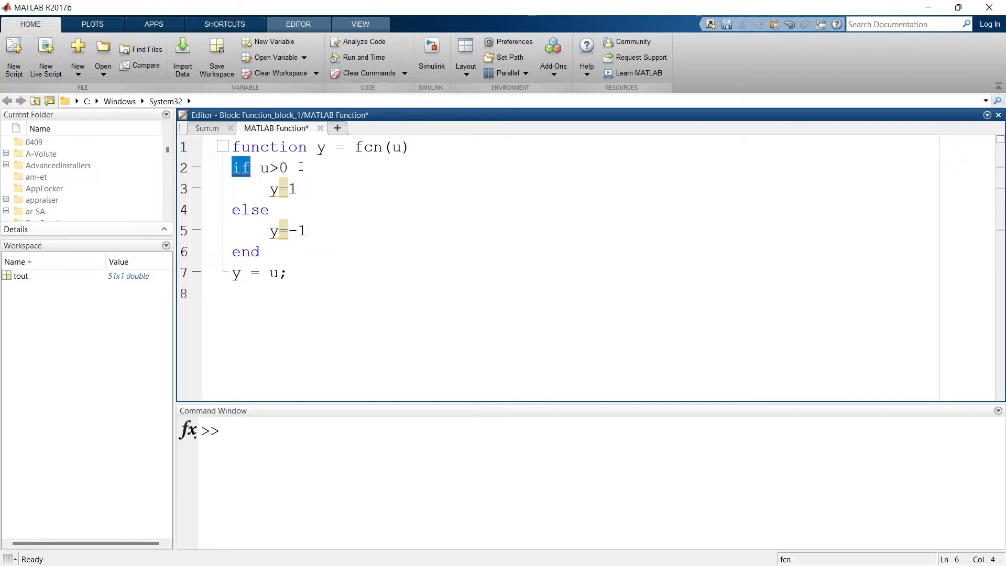
- Delete the leftover y = u line, add semicolons to the assignments, and return to Simulink
{"action": "left_click", "coordinate": [294, 272]}
{"action": "key", "text": "shift+Home"}
{"action": "key", "text": "BackSpace"}
{"action": "left_click", "coordinate": [297, 189]}
{"action": "type", "text": ";"}
{"action": "left_click", "coordinate": [307, 231]}
{"action": "type", "text": ";"}
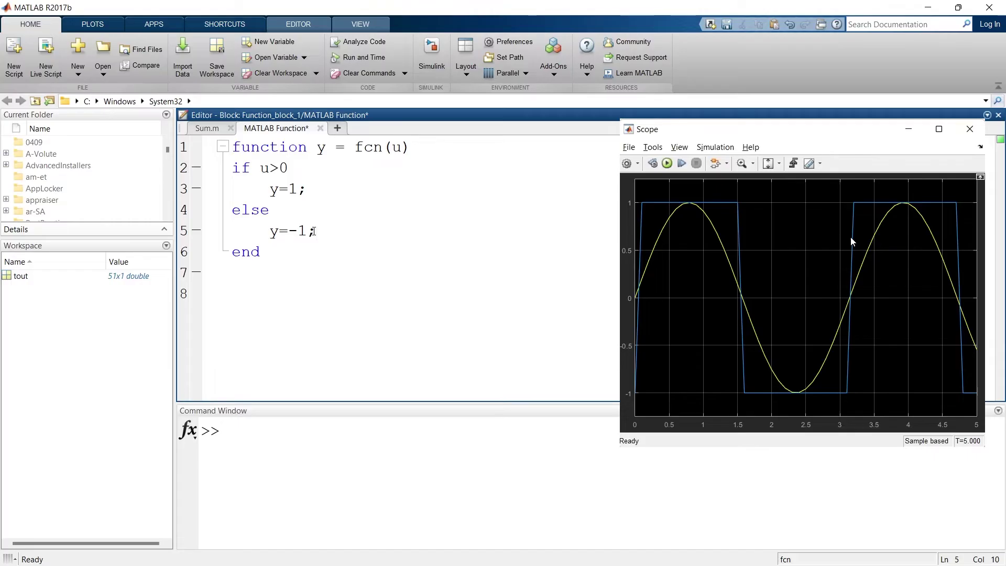
{"action": "key", "text": "alt+F4"}
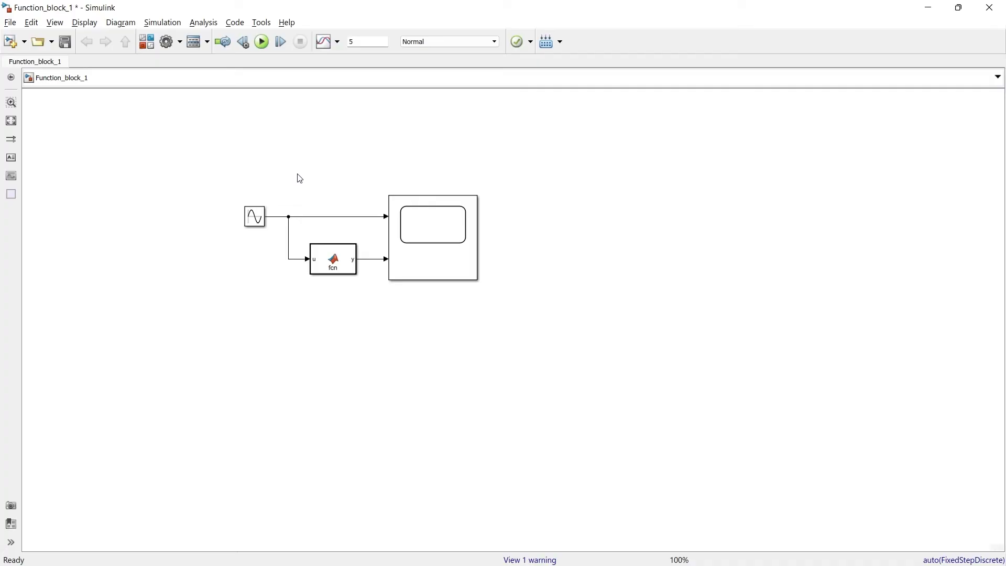
- Run the model and review the sine and ±1 square-wave traces in the Scope
{"action": "left_click", "coordinate": [264, 43]}
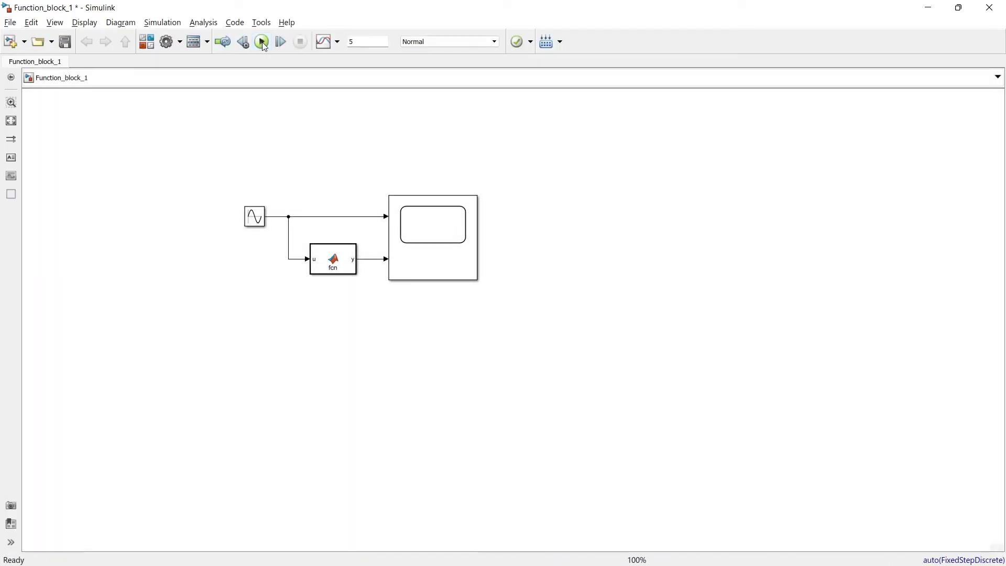
{"action": "left_click", "coordinate": [443, 224]}
{"action": "double_click", "coordinate": [442, 223]}
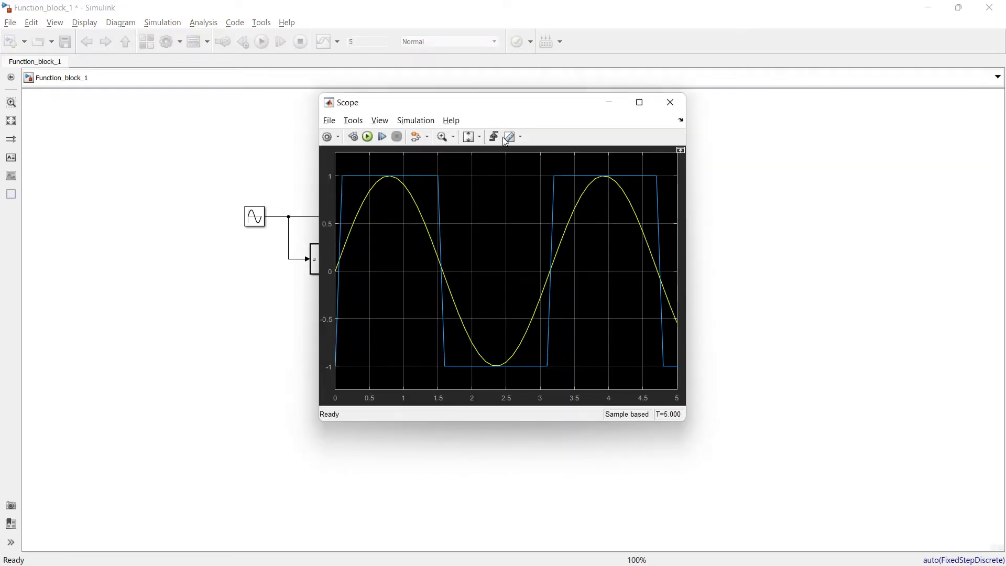
{"action": "left_click_drag", "start_coordinate": [538, 111], "coordinate": [656, 104]}
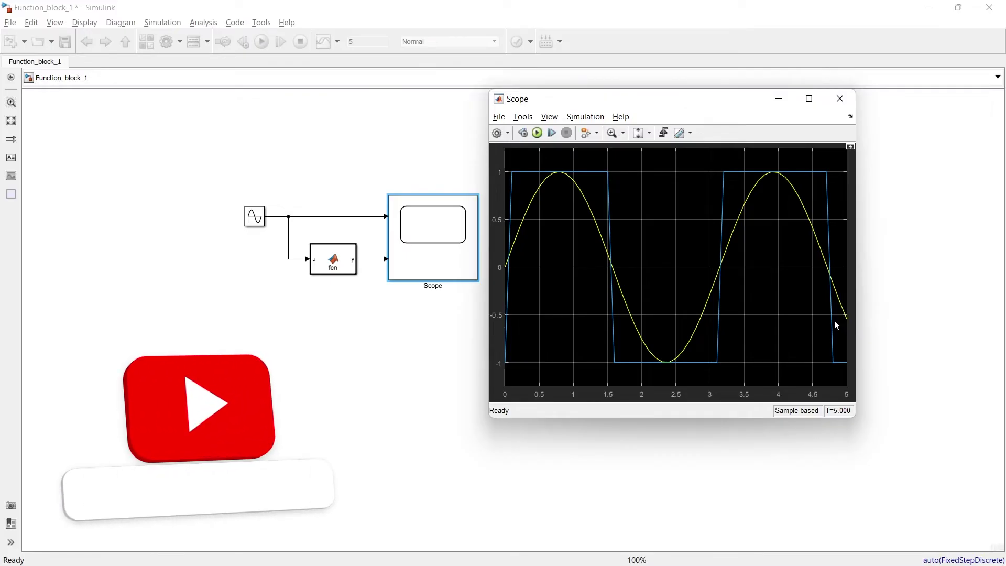
{"action": "left_click", "coordinate": [321, 268]}
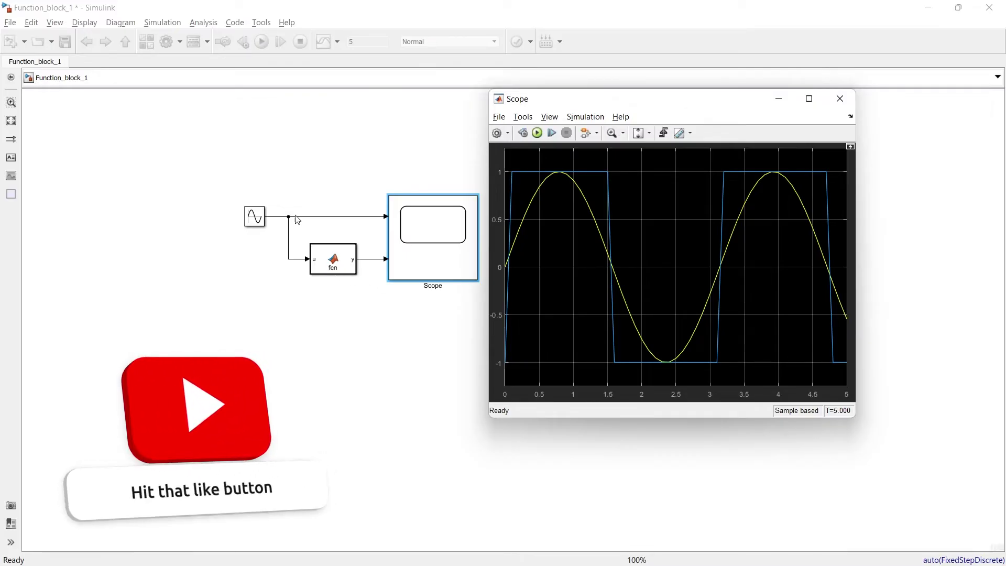
{"action": "left_click", "coordinate": [397, 264]}
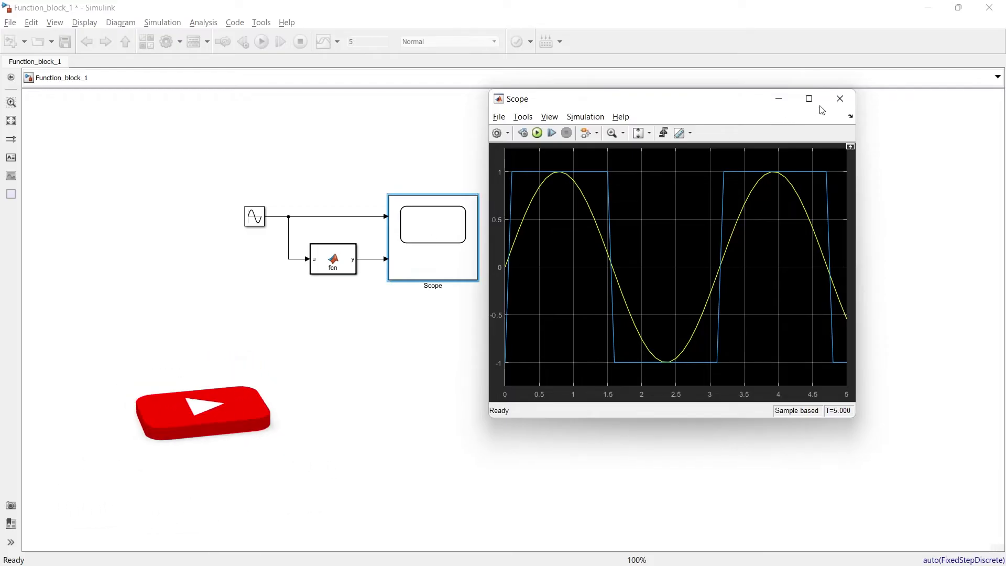
{"action": "left_click", "coordinate": [841, 99]}
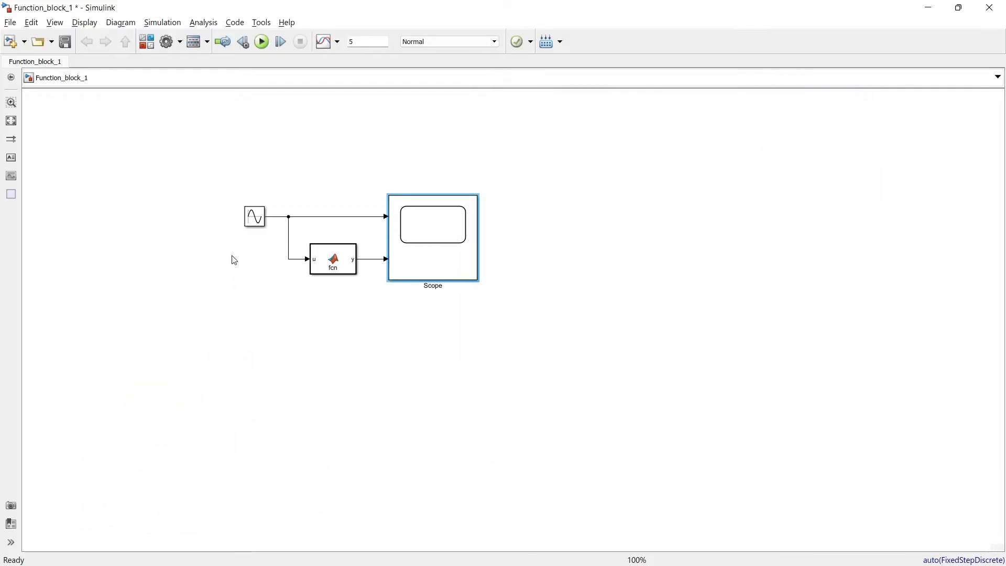
- Copy the Sine Wave block below the original and give the Scope 3 input ports
{"action": "left_click", "coordinate": [249, 225]}
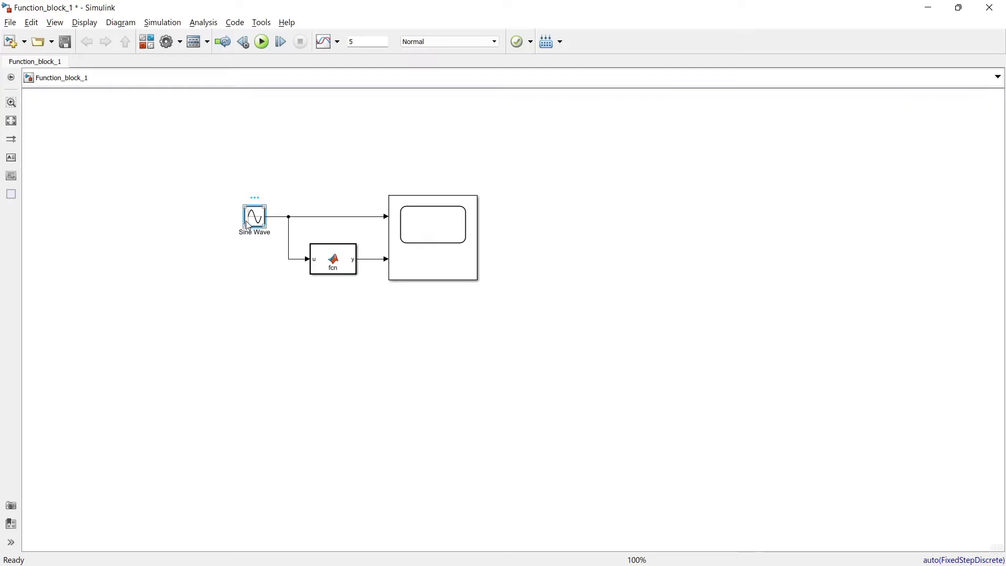
{"action": "left_click_drag", "start_coordinate": [248, 226], "coordinate": [252, 283]}
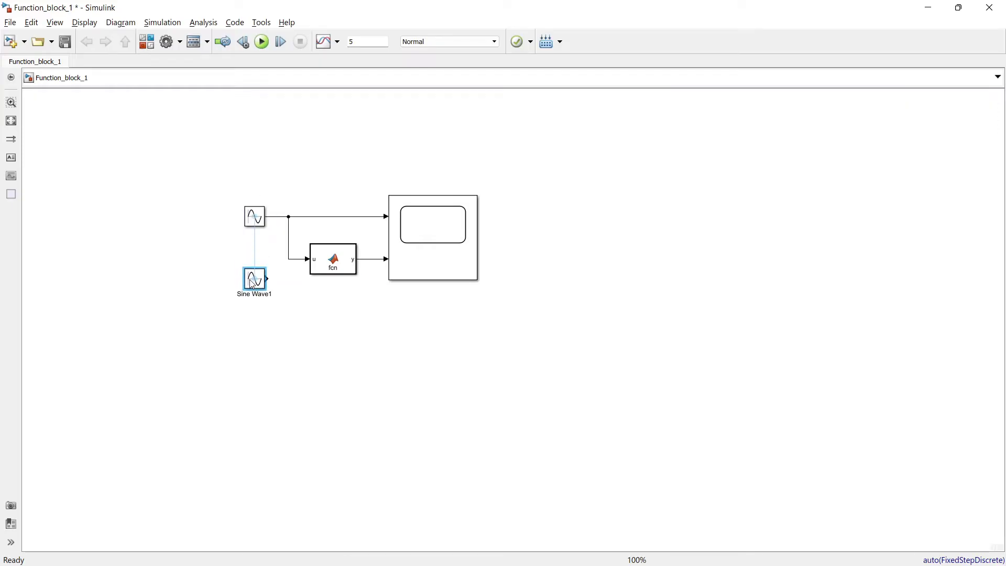
{"action": "left_click", "coordinate": [417, 254]}
{"action": "double_click", "coordinate": [418, 254]}
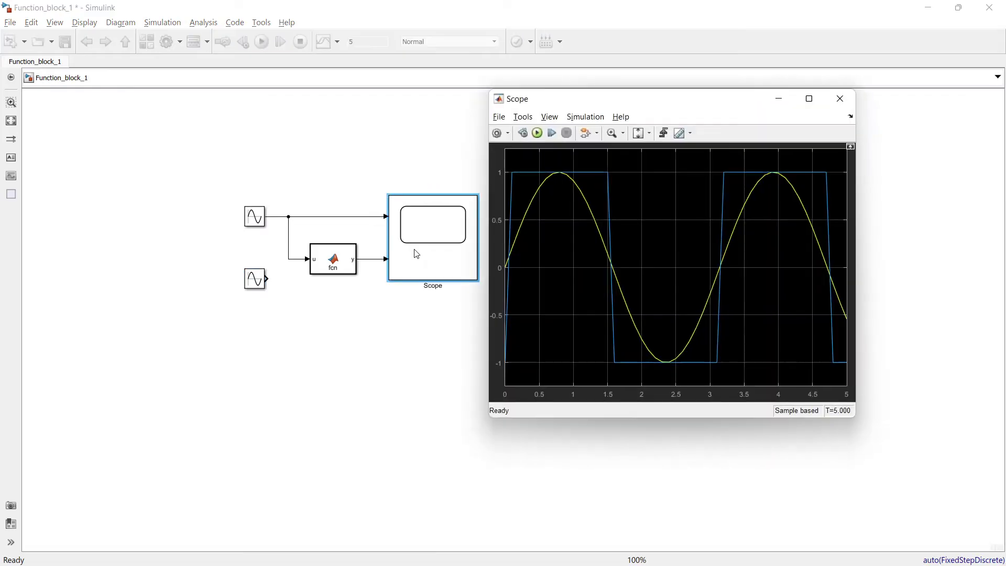
{"action": "left_click", "coordinate": [501, 118]}
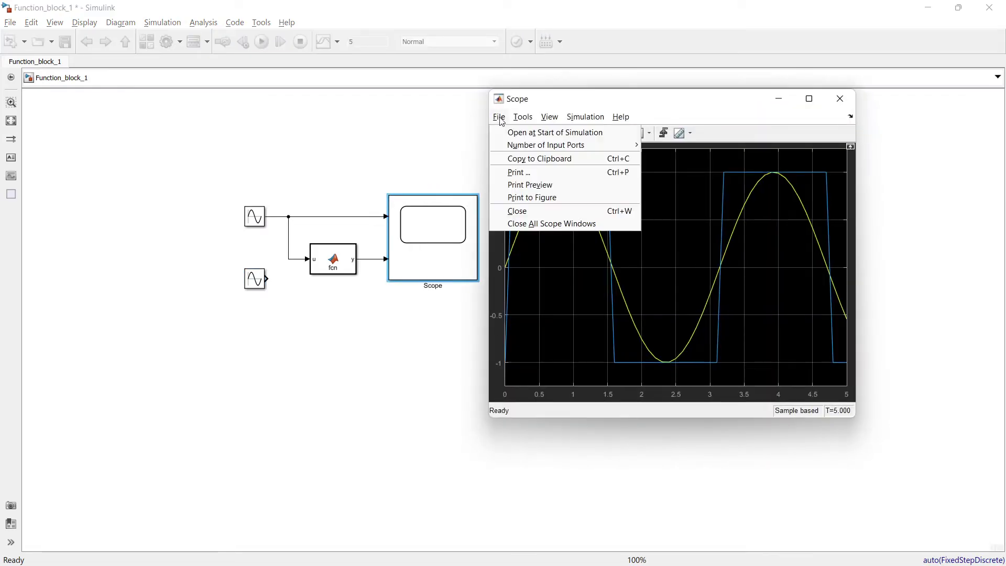
{"action": "mouse_move", "coordinate": [511, 146]}
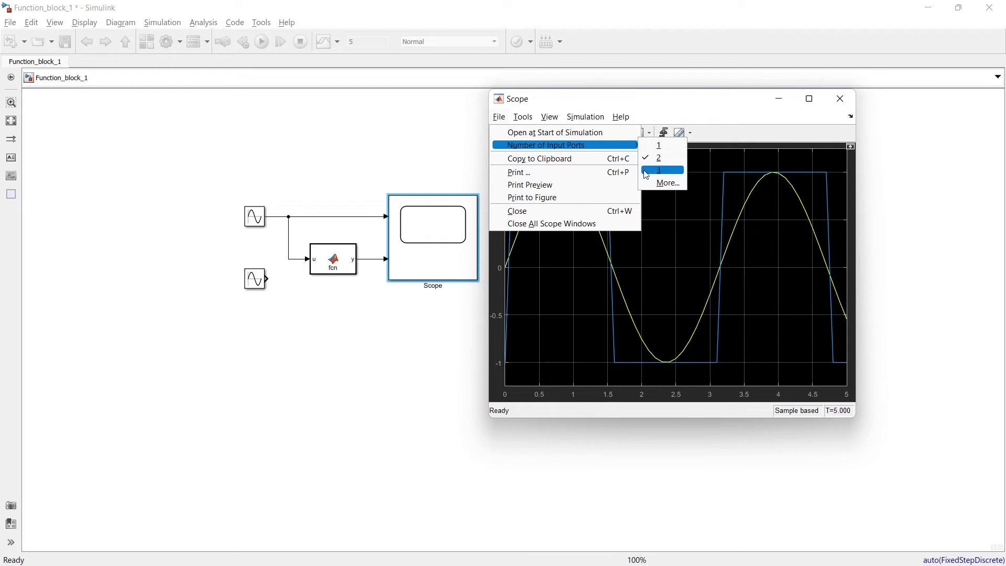
{"action": "left_click", "coordinate": [660, 170]}
{"action": "left_click", "coordinate": [840, 99]}
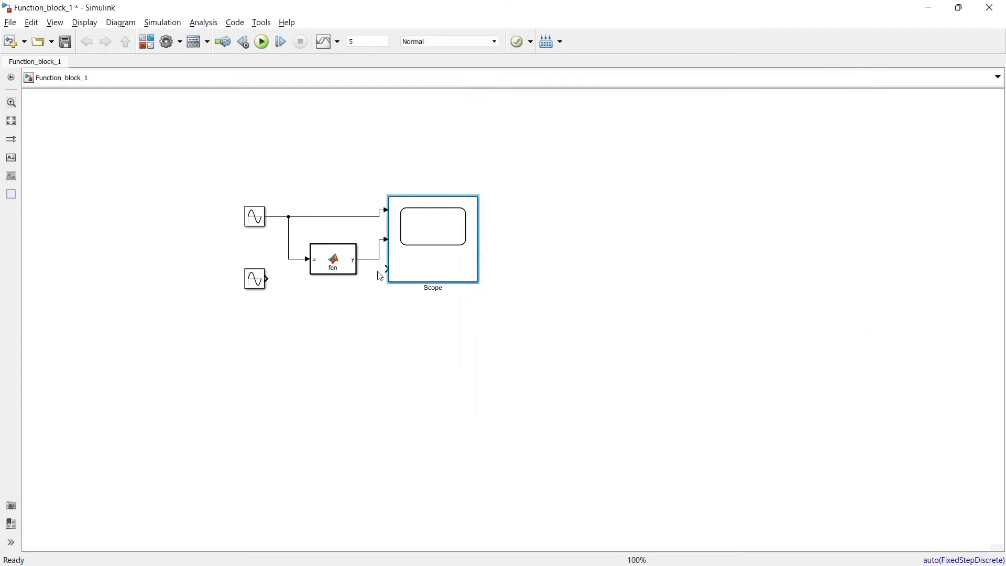
- Delete both fcn block lines and move the fcn block below the others
{"action": "left_click", "coordinate": [290, 245]}
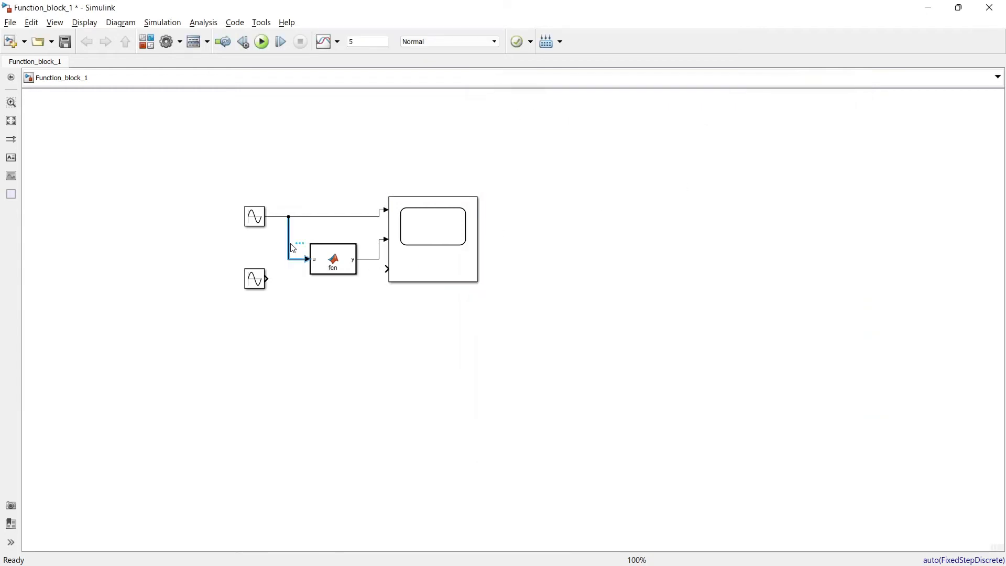
{"action": "key", "text": "Delete"}
{"action": "left_click", "coordinate": [332, 262]}
{"action": "left_click", "coordinate": [370, 260]}
{"action": "key", "text": "Delete"}
{"action": "left_click_drag", "start_coordinate": [332, 263], "coordinate": [340, 387]}
- Align the two Sine Waves and connect Sine Wave1 to the Scope's second input
{"action": "left_click", "coordinate": [256, 217]}
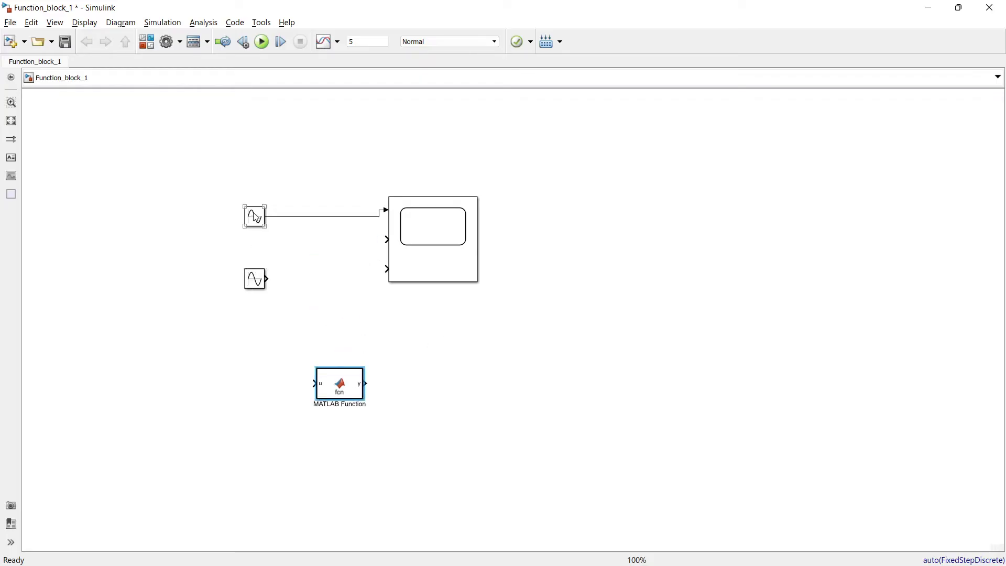
{"action": "left_click_drag", "start_coordinate": [257, 217], "coordinate": [256, 211]}
{"action": "left_click_drag", "start_coordinate": [255, 279], "coordinate": [256, 239]}
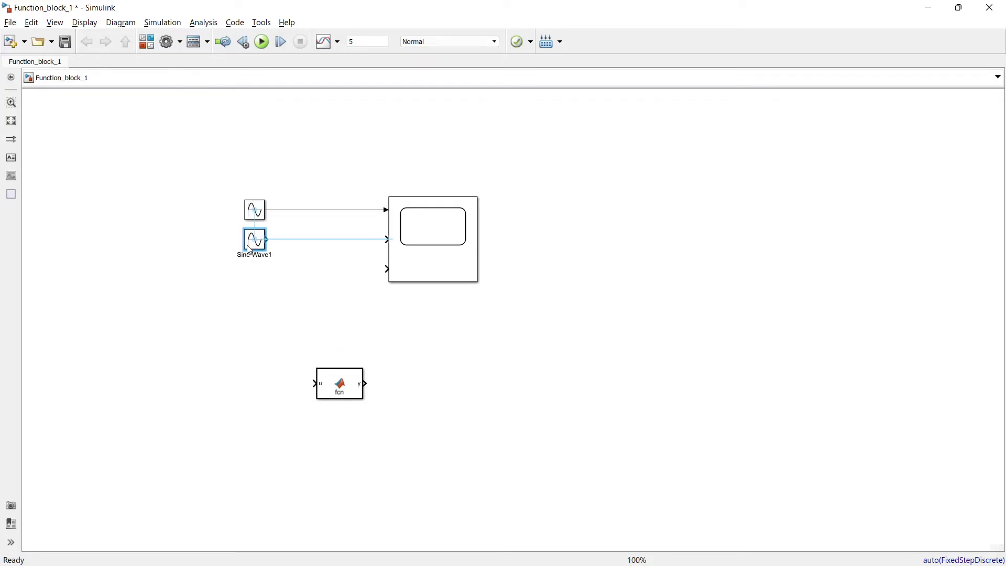
{"action": "left_click", "coordinate": [283, 242]}
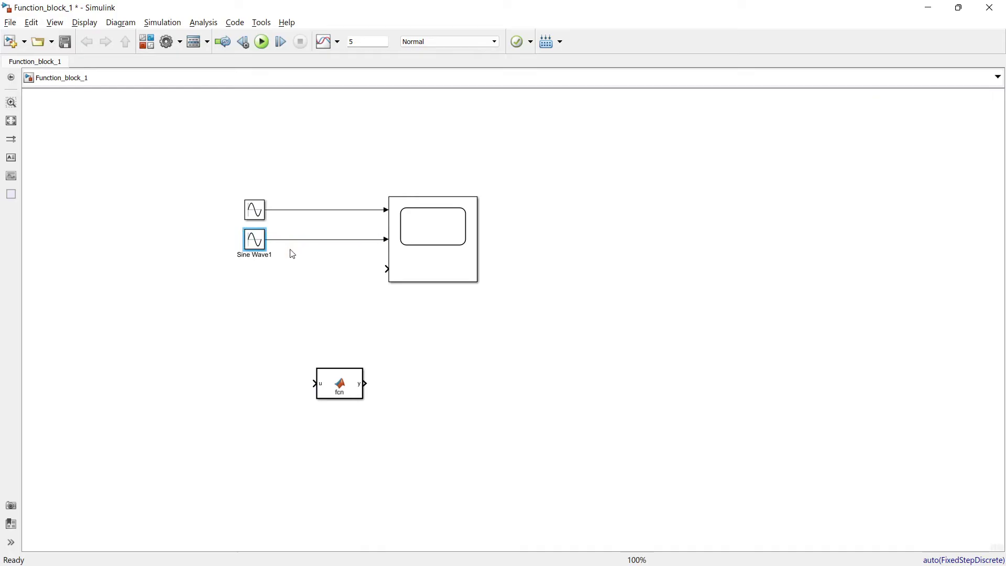
{"action": "left_click", "coordinate": [255, 245]}
- Enter pi/2 in Sine Wave1's Phase (rad) field and confirm
{"action": "double_click", "coordinate": [255, 245]}
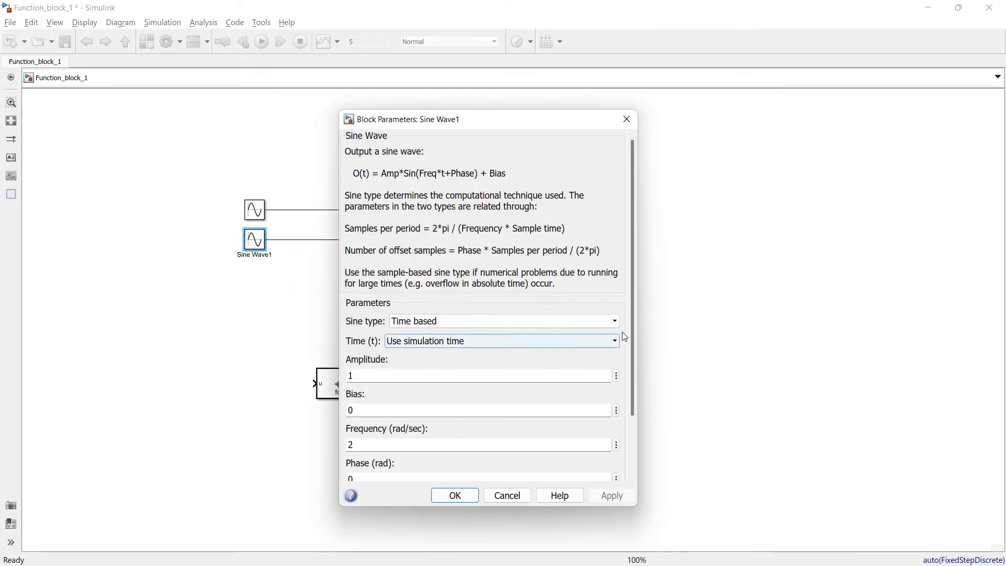
{"action": "scroll", "coordinate": [634, 326], "scroll_direction": "down", "scroll_amount": 3}
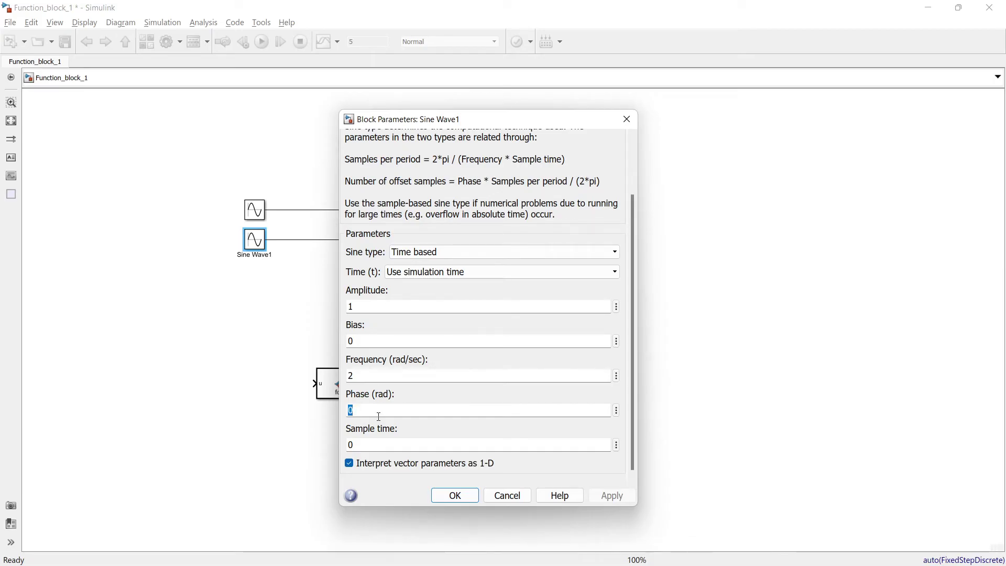
{"action": "type", "text": "pi/2"}
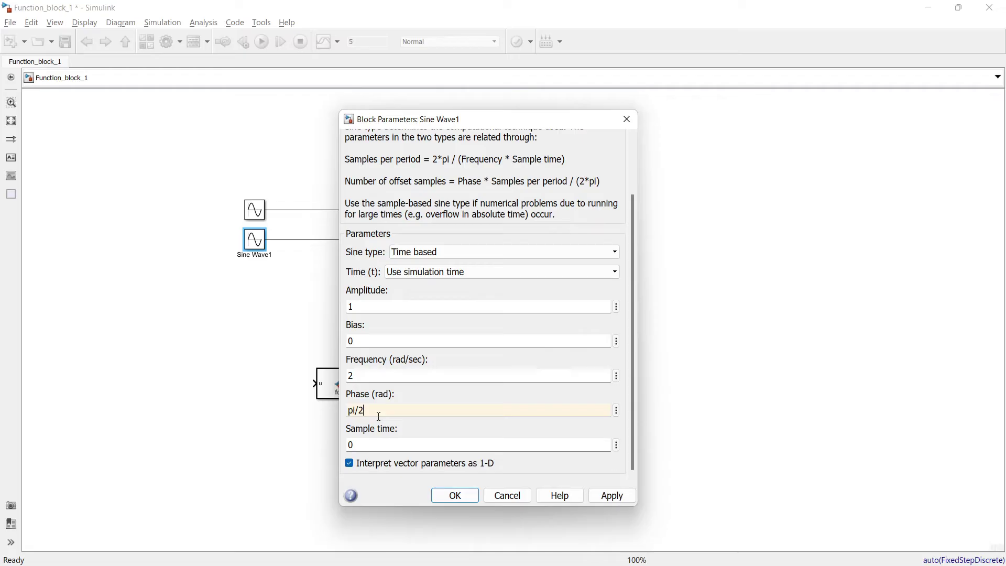
{"action": "key", "text": "Return"}
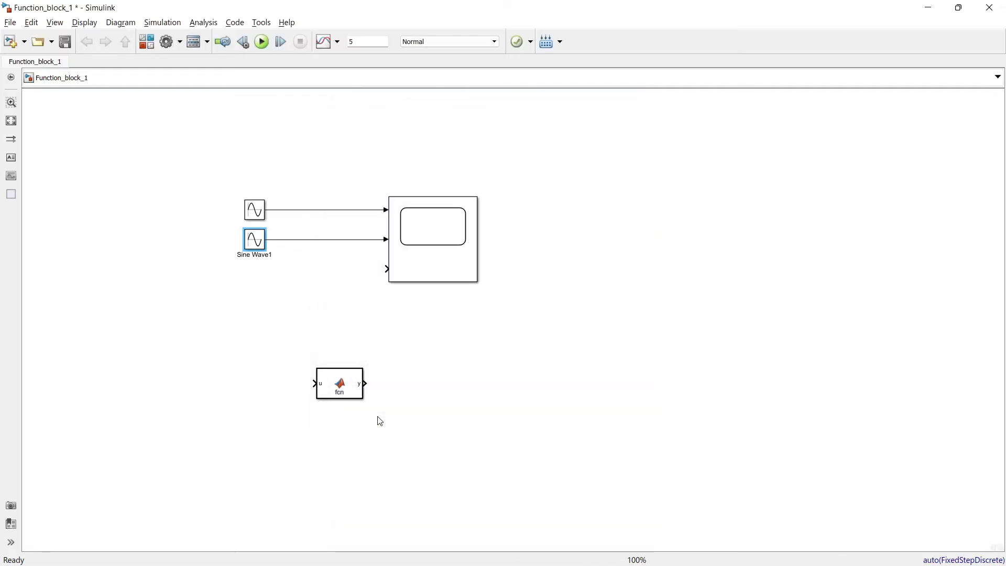
- Run the model, view the sine and its 90°-shifted copy on the Scope, then move the fcn block beside it
{"action": "left_click", "coordinate": [260, 46]}
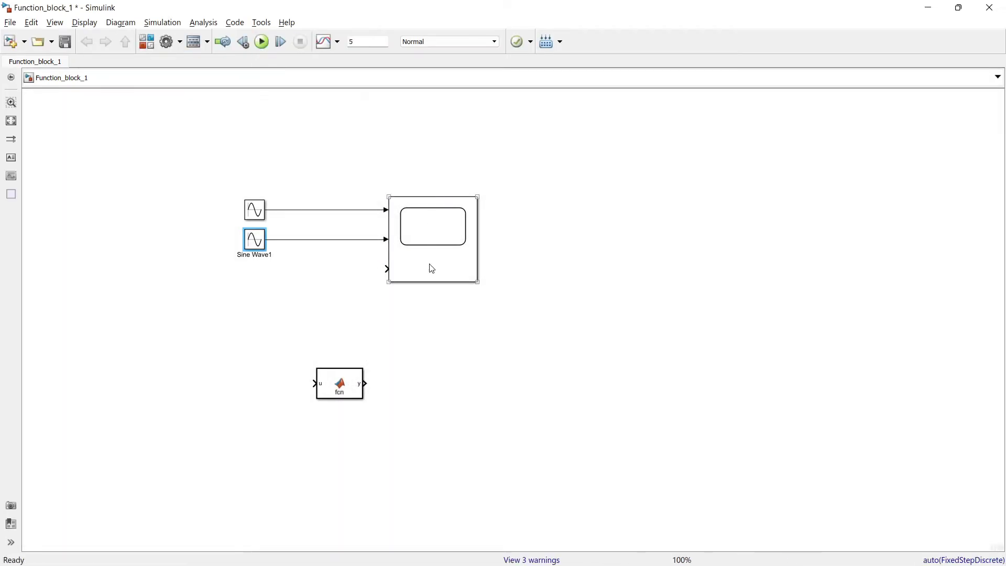
{"action": "left_click", "coordinate": [432, 271]}
{"action": "double_click", "coordinate": [432, 271]}
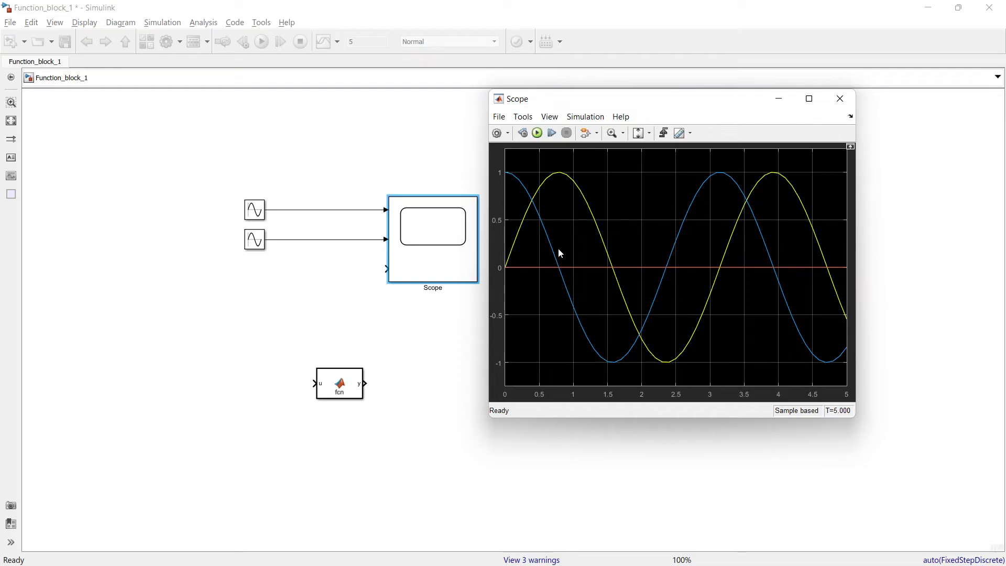
{"action": "left_click", "coordinate": [852, 99]}
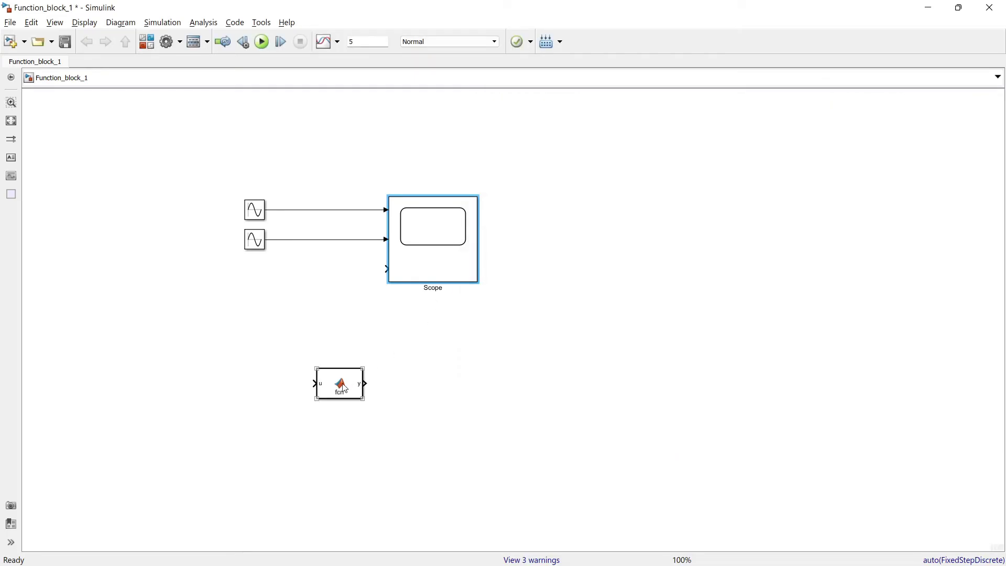
{"action": "left_click_drag", "start_coordinate": [340, 392], "coordinate": [322, 298]}
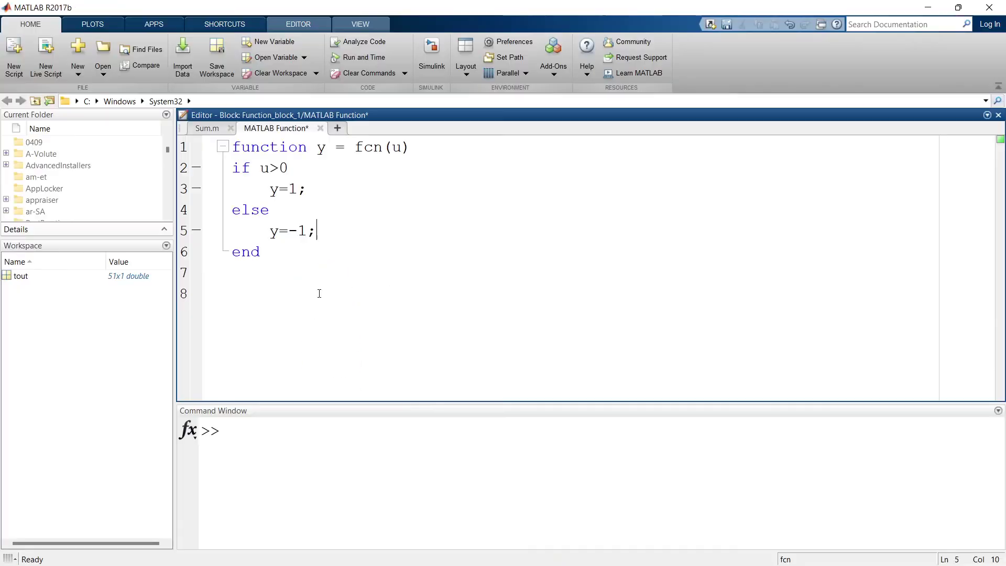